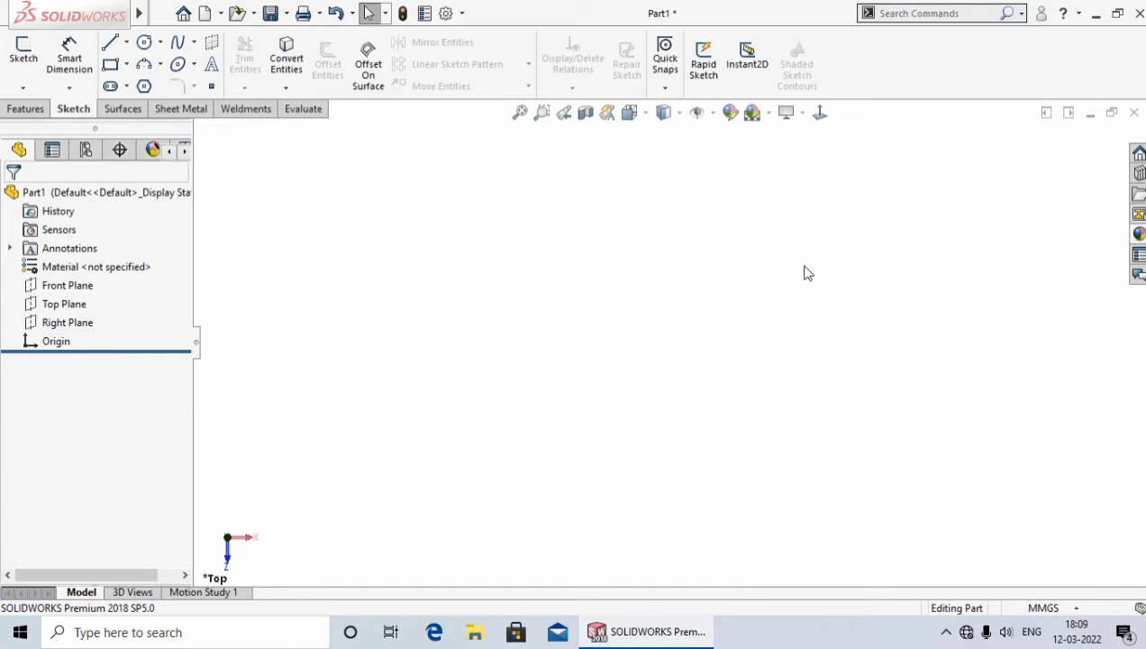
Create a new sketch, Sketch7, on the Top Plane of Part1.
{"action": "right_click", "coordinate": [66, 304]}
{"action": "left_click", "coordinate": [86, 283]}
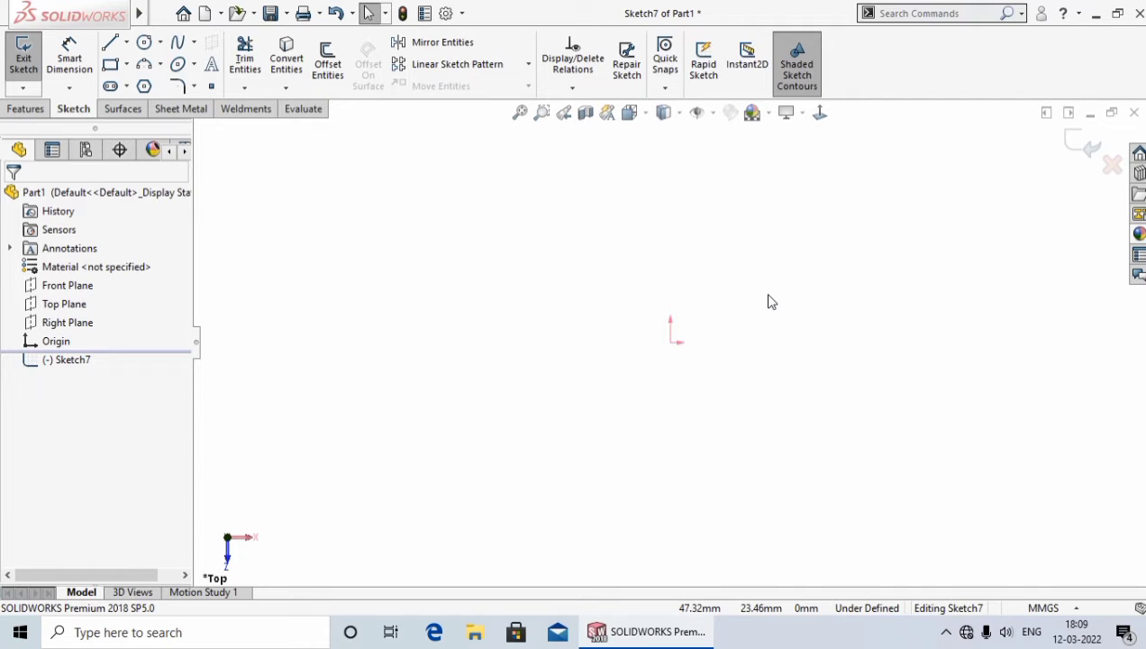
Draw a corner-rectangle square left of the origin, then exit the rectangle tool.
{"action": "left_click", "coordinate": [126, 64]}
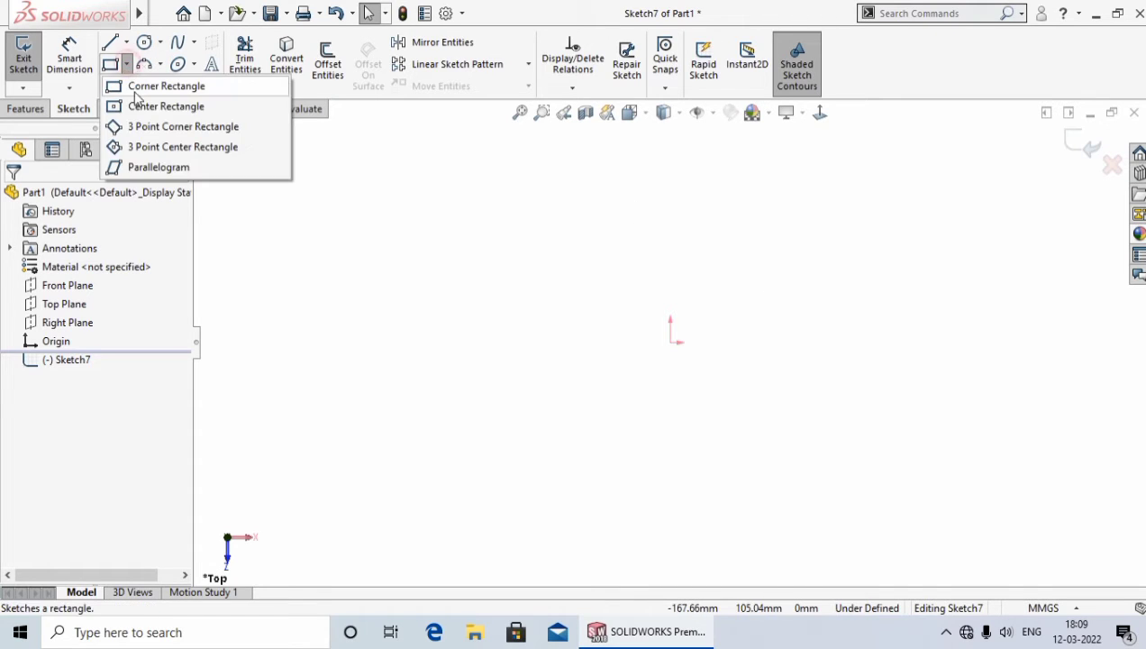
{"action": "left_click", "coordinate": [146, 86]}
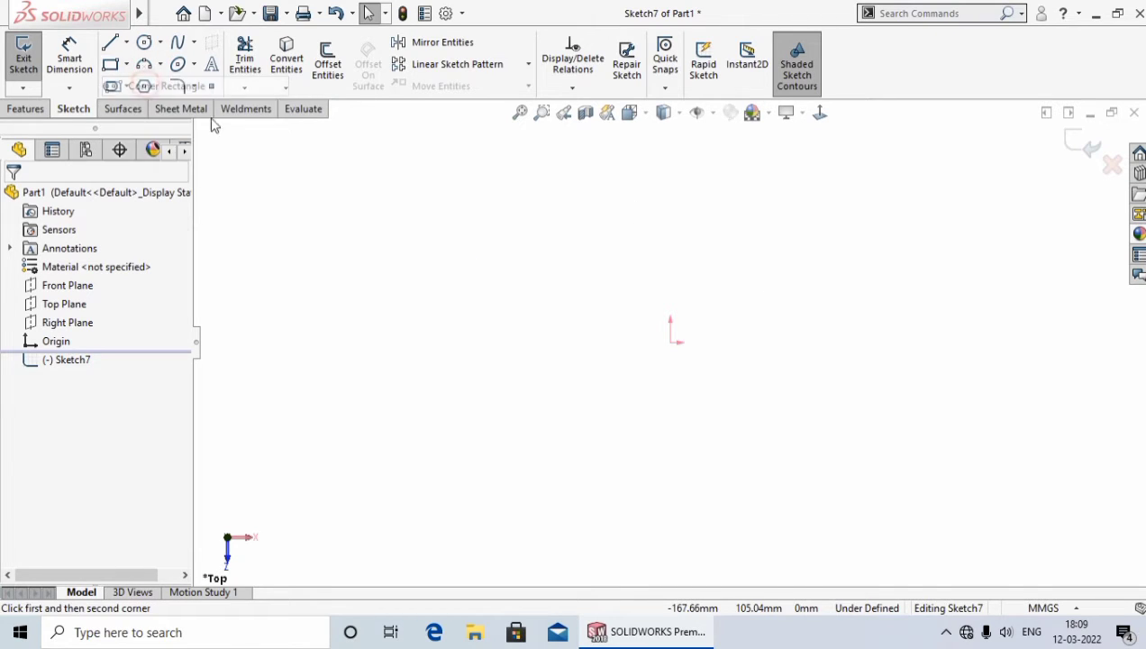
{"action": "left_click", "coordinate": [383, 248]}
{"action": "left_click", "coordinate": [507, 370]}
{"action": "right_click", "coordinate": [507, 370]}
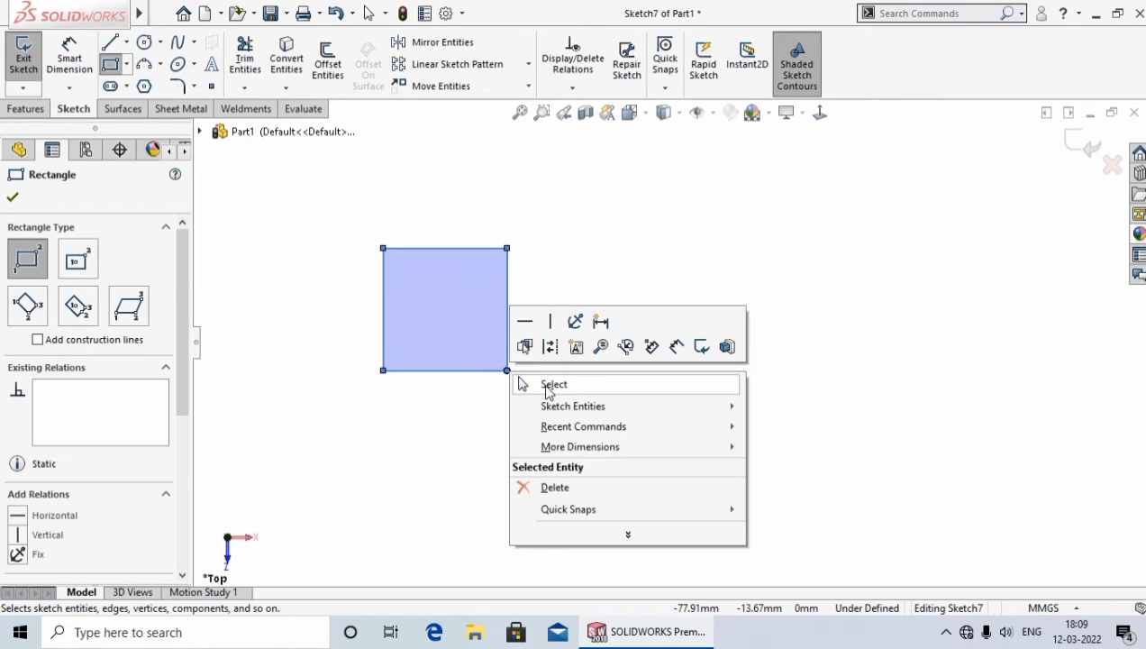
{"action": "left_click", "coordinate": [547, 386]}
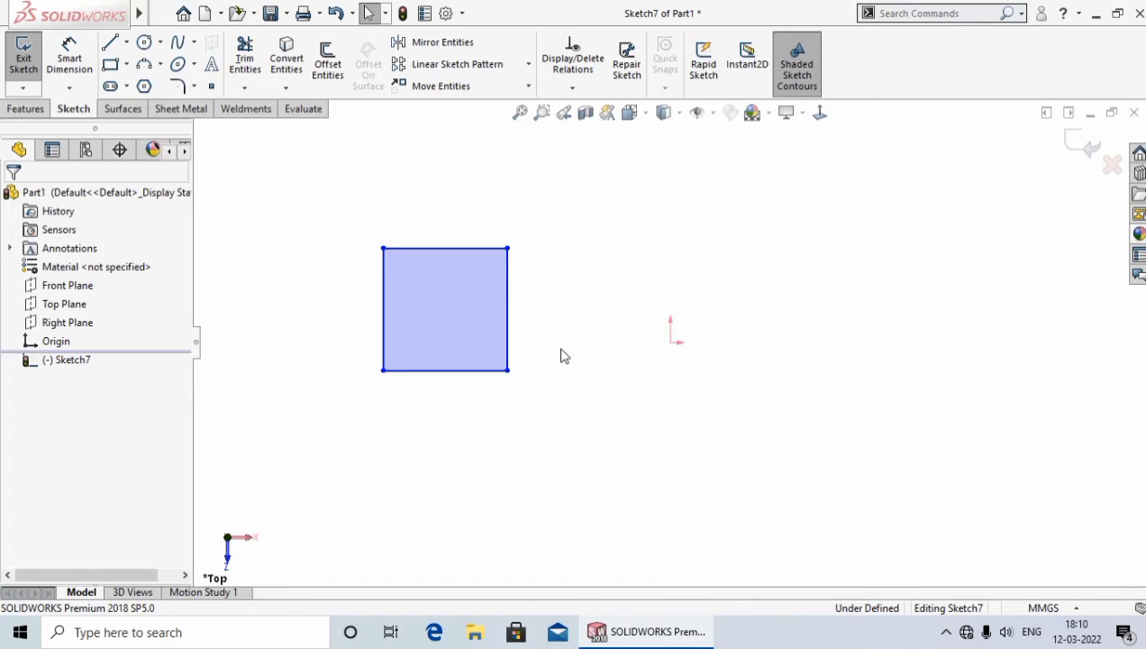
Set up Rotate Entities with the square's four lines selected, ready to pick the rotation centre.
{"action": "left_click", "coordinate": [529, 86]}
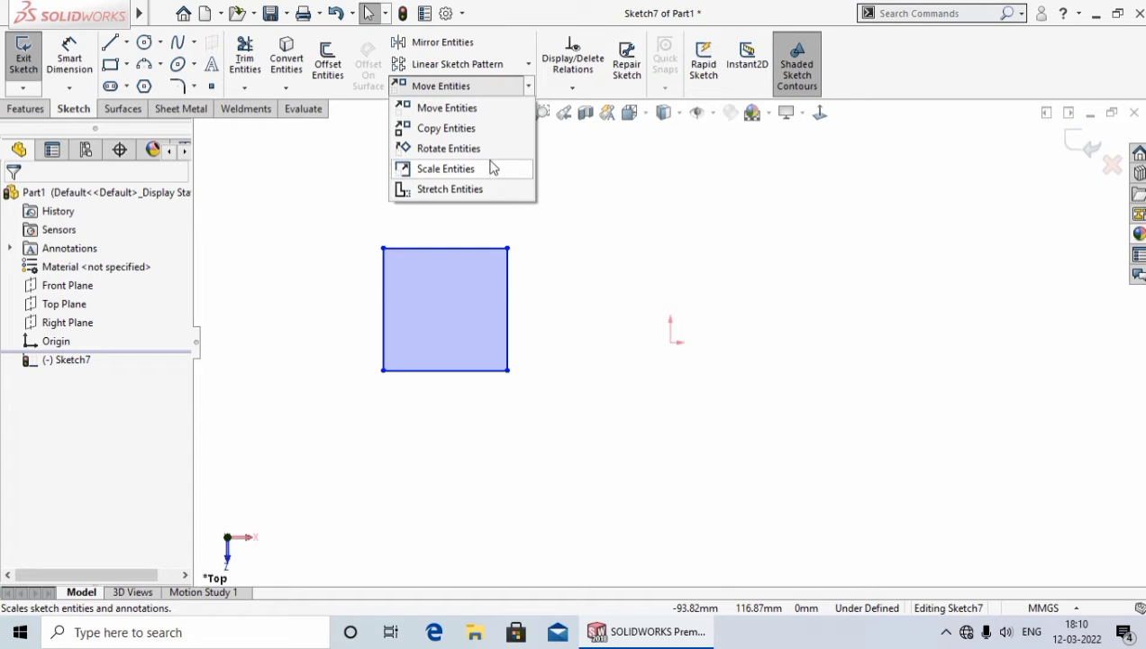
{"action": "left_click", "coordinate": [459, 149]}
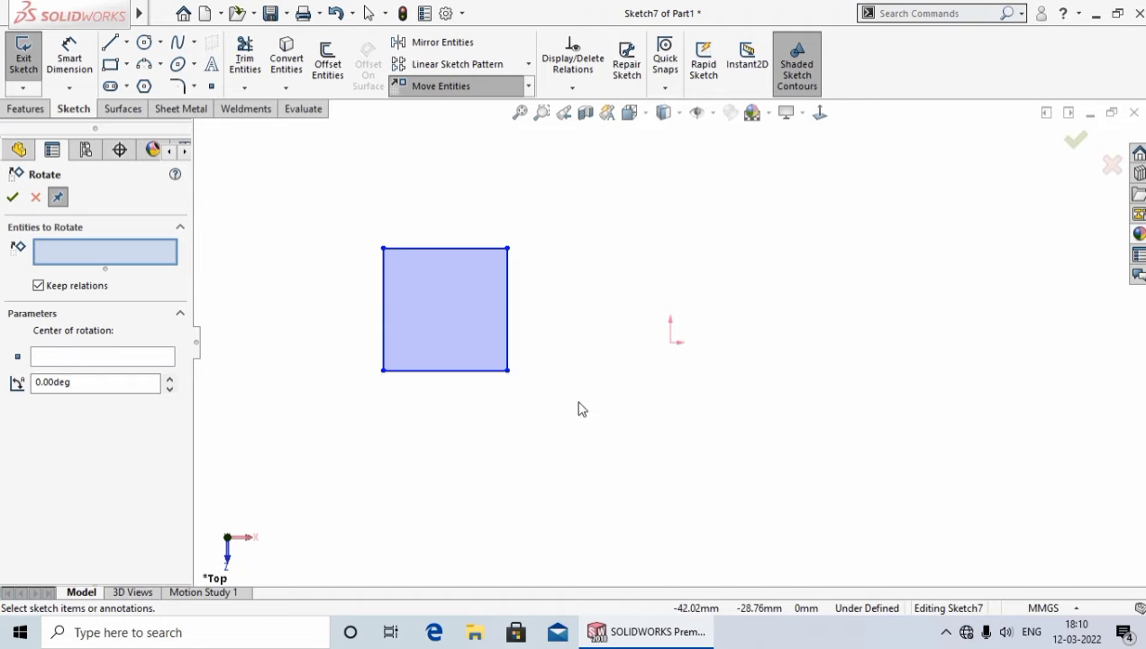
{"action": "left_click_drag", "start_coordinate": [586, 440], "coordinate": [327, 209]}
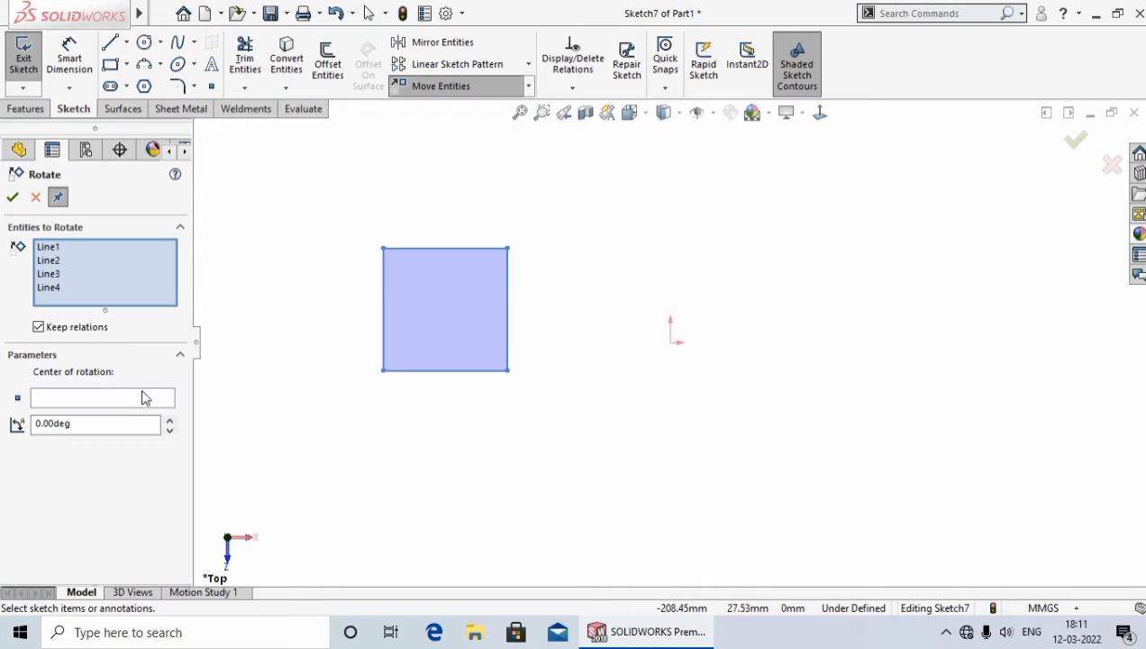
{"action": "left_click", "coordinate": [90, 401]}
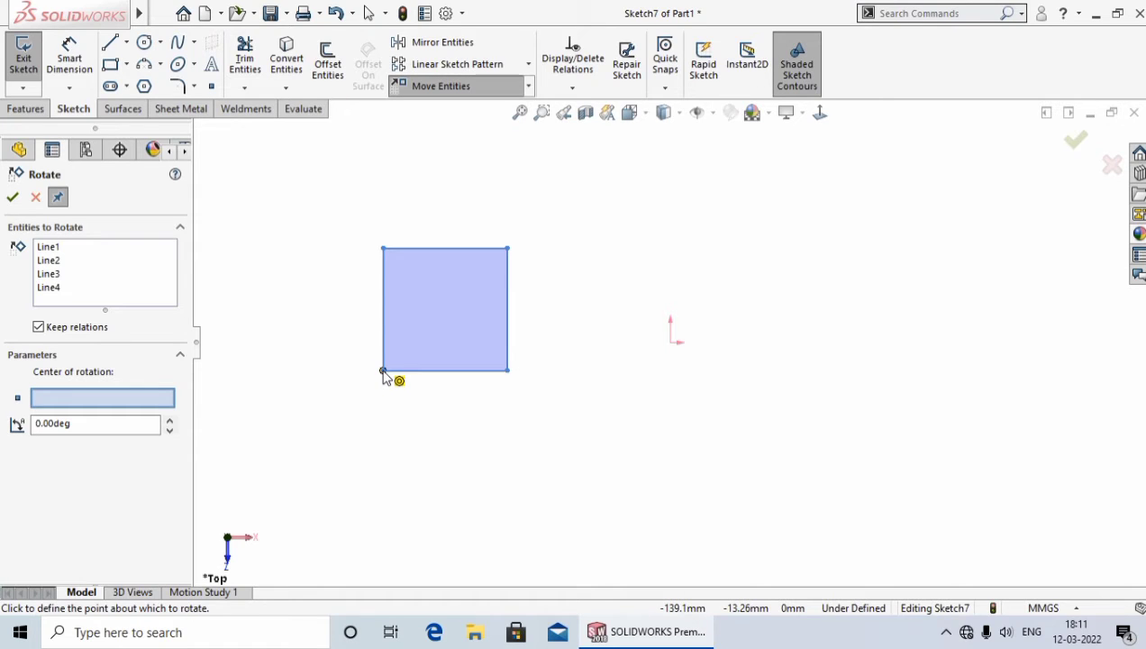
Rotate the square 45° about its bottom-left corner after previewing -45°, then undo the rotation.
{"action": "left_click", "coordinate": [383, 371]}
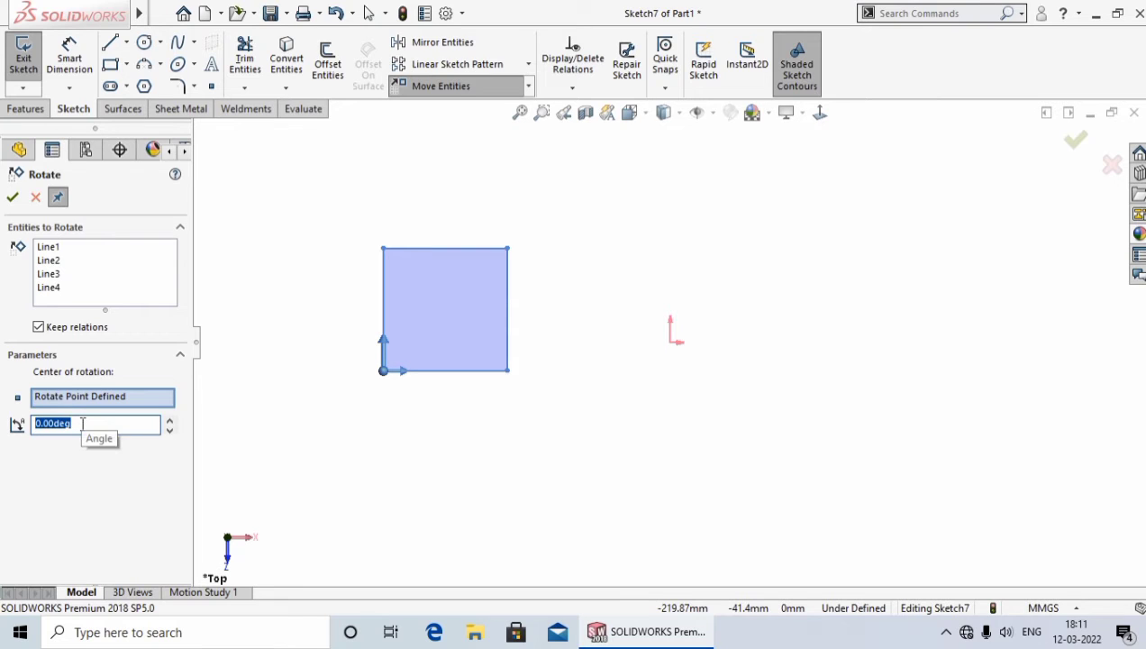
{"action": "type", "text": "45"}
{"action": "key", "text": "Return"}
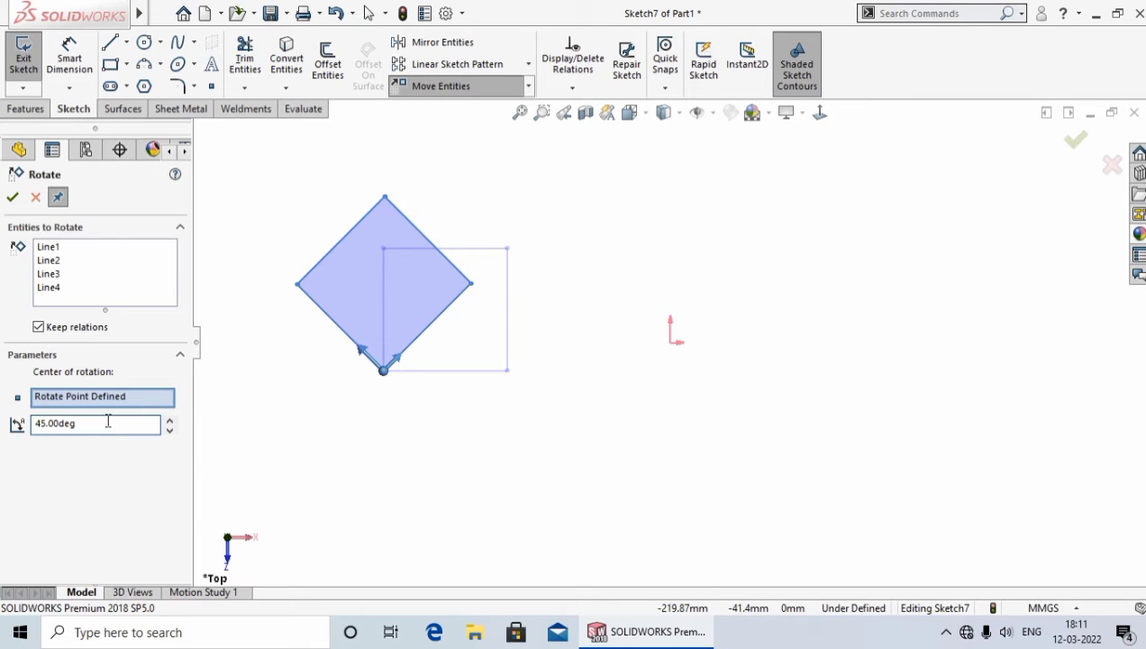
{"action": "left_click", "coordinate": [40, 423]}
{"action": "type", "text": "-"}
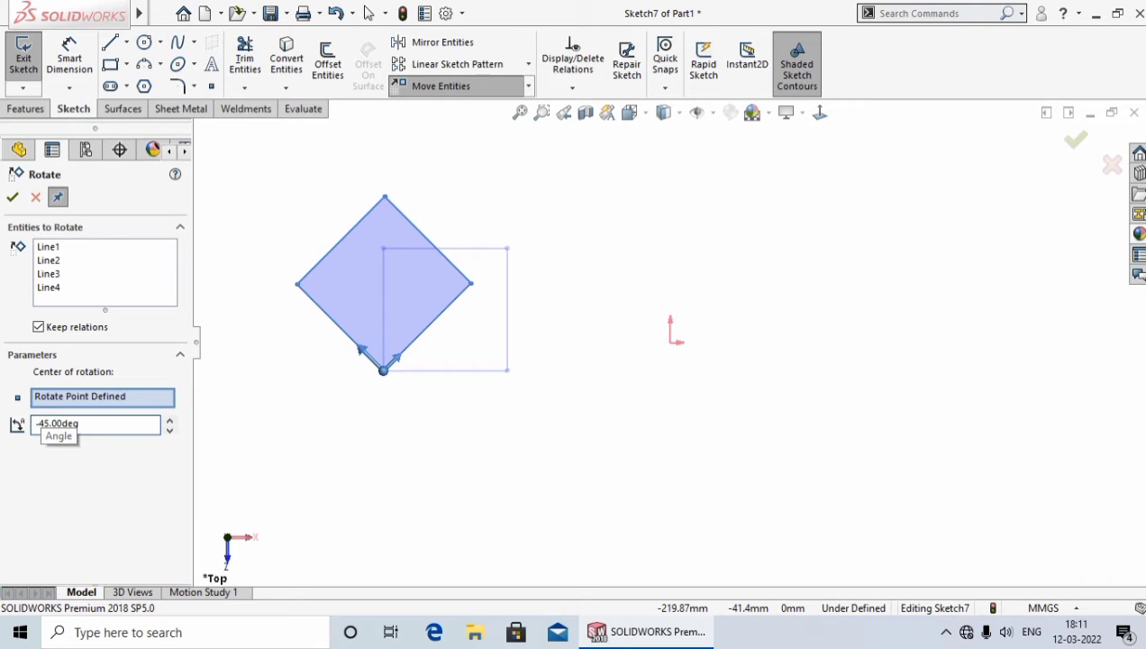
{"action": "key", "text": "Return"}
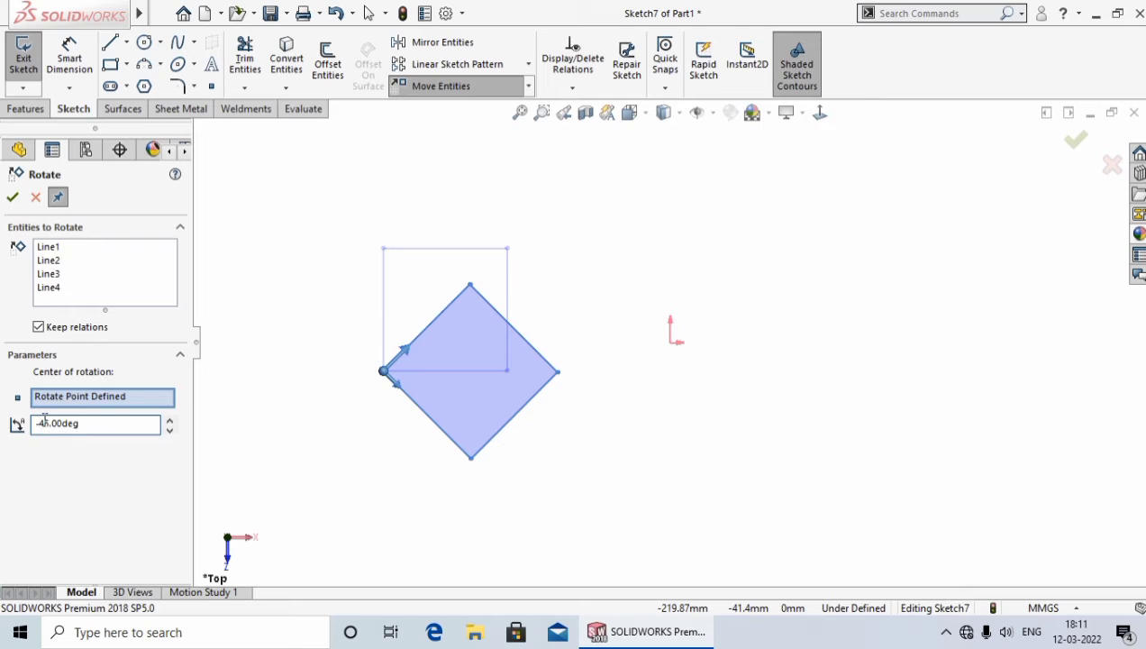
{"action": "key", "text": "Delete"}
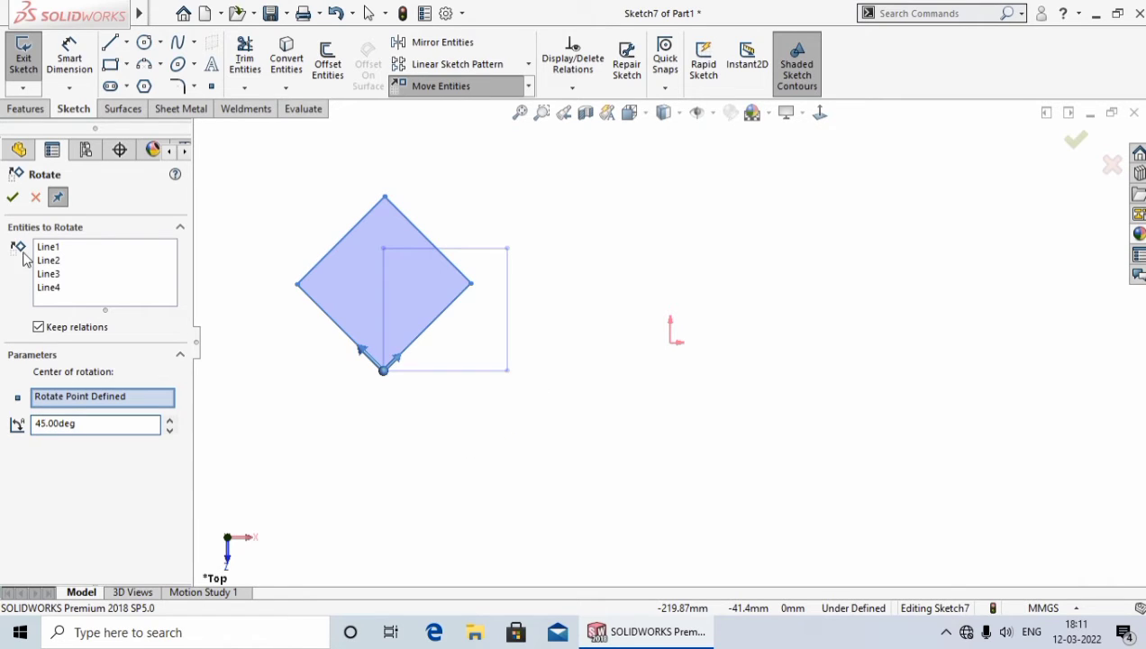
{"action": "left_click", "coordinate": [12, 200]}
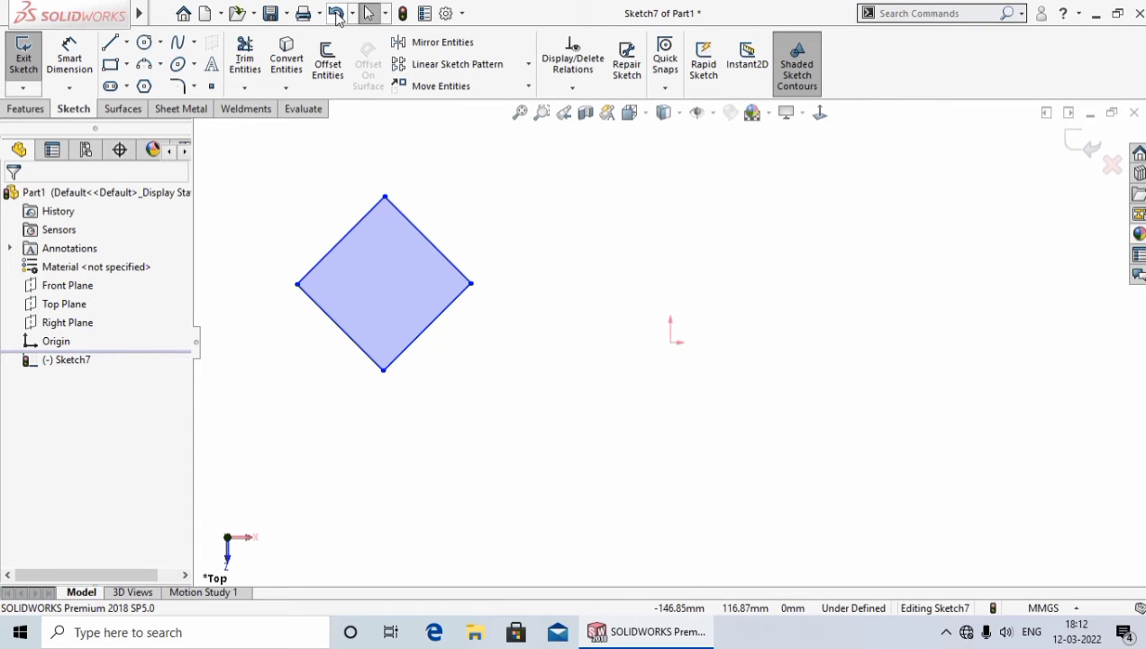
{"action": "left_click", "coordinate": [335, 13]}
Clear the selection and set up Scale Entities with the square's four lines as entities.
{"action": "left_click", "coordinate": [320, 307]}
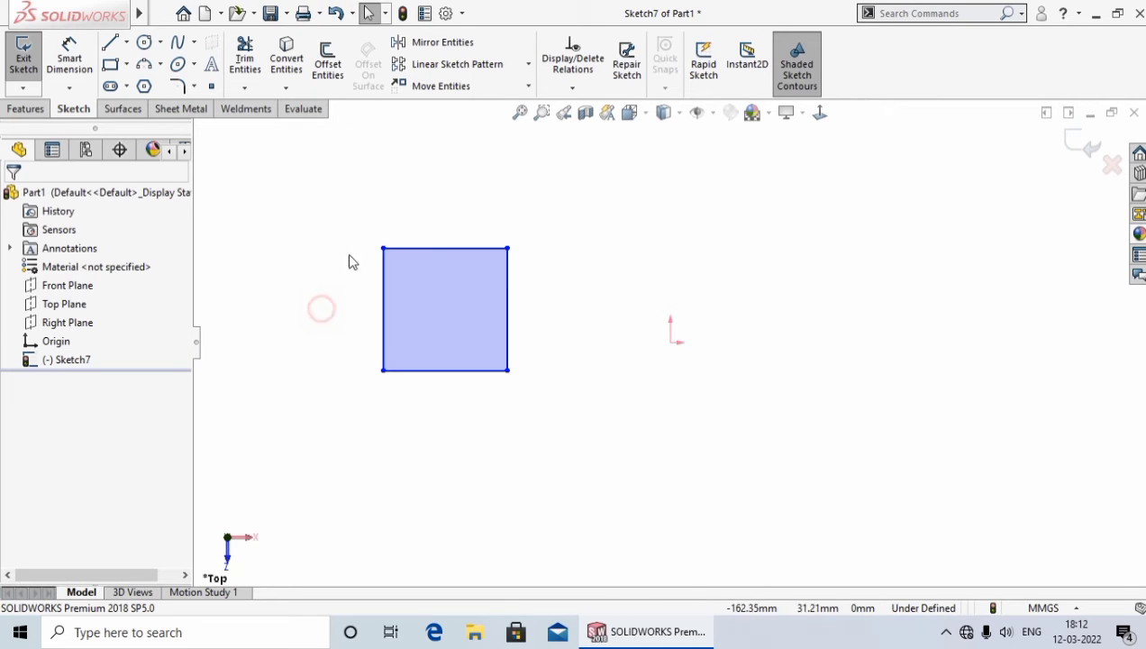
{"action": "left_click", "coordinate": [528, 86]}
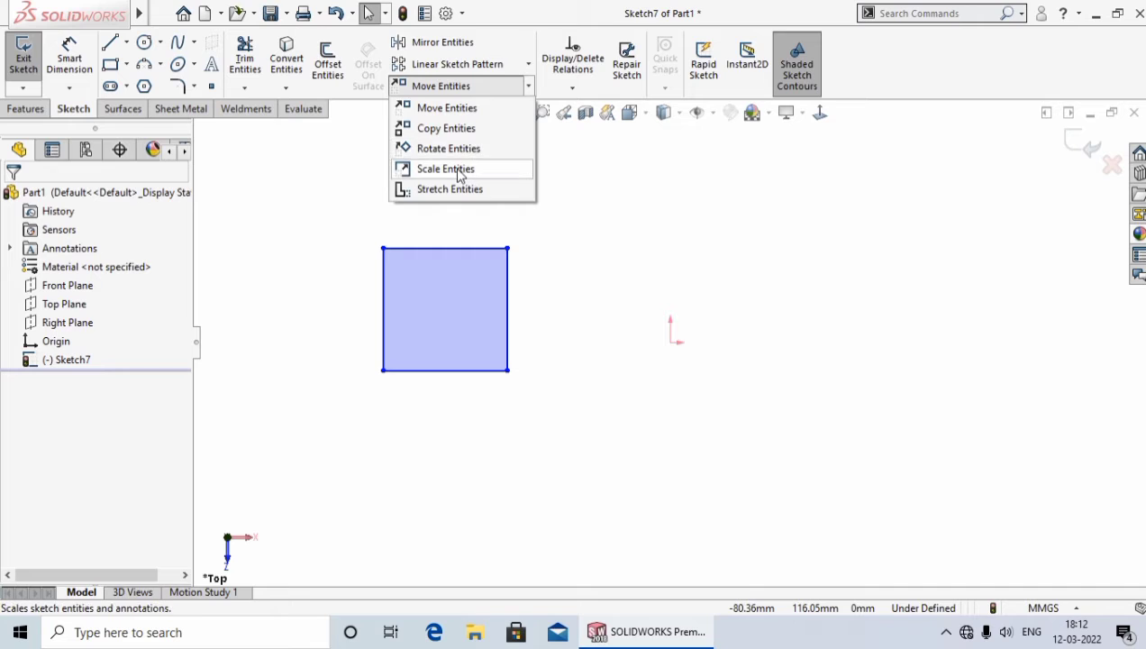
{"action": "left_click", "coordinate": [458, 170]}
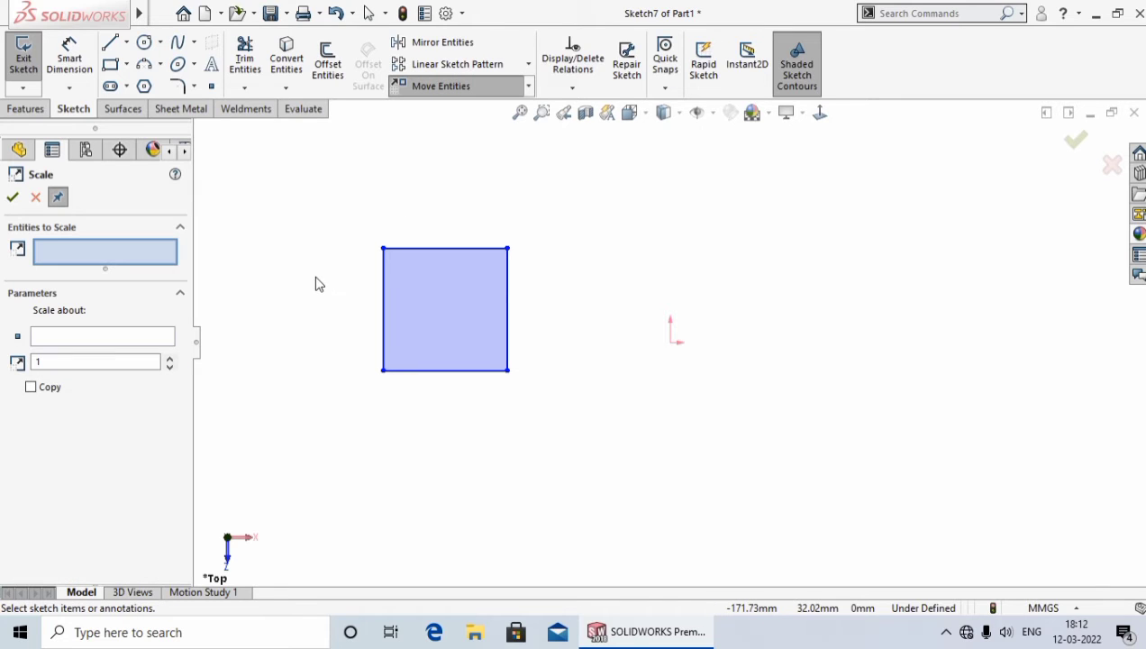
{"action": "left_click", "coordinate": [102, 252]}
{"action": "left_click_drag", "start_coordinate": [586, 441], "coordinate": [340, 192]}
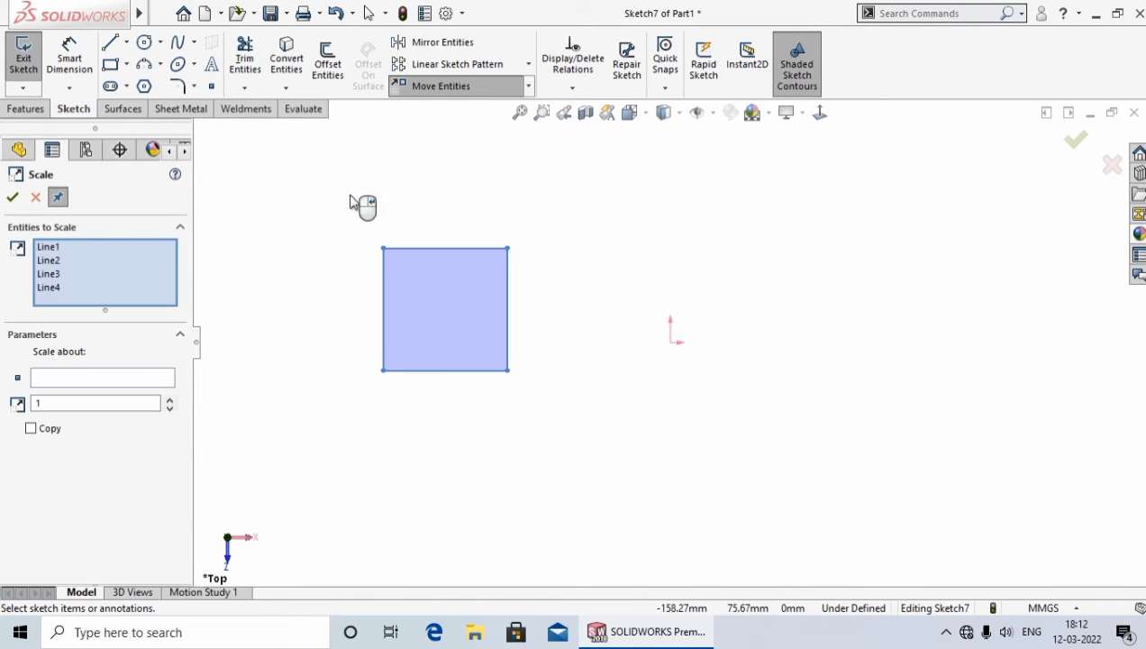
{"action": "left_click", "coordinate": [73, 379]}
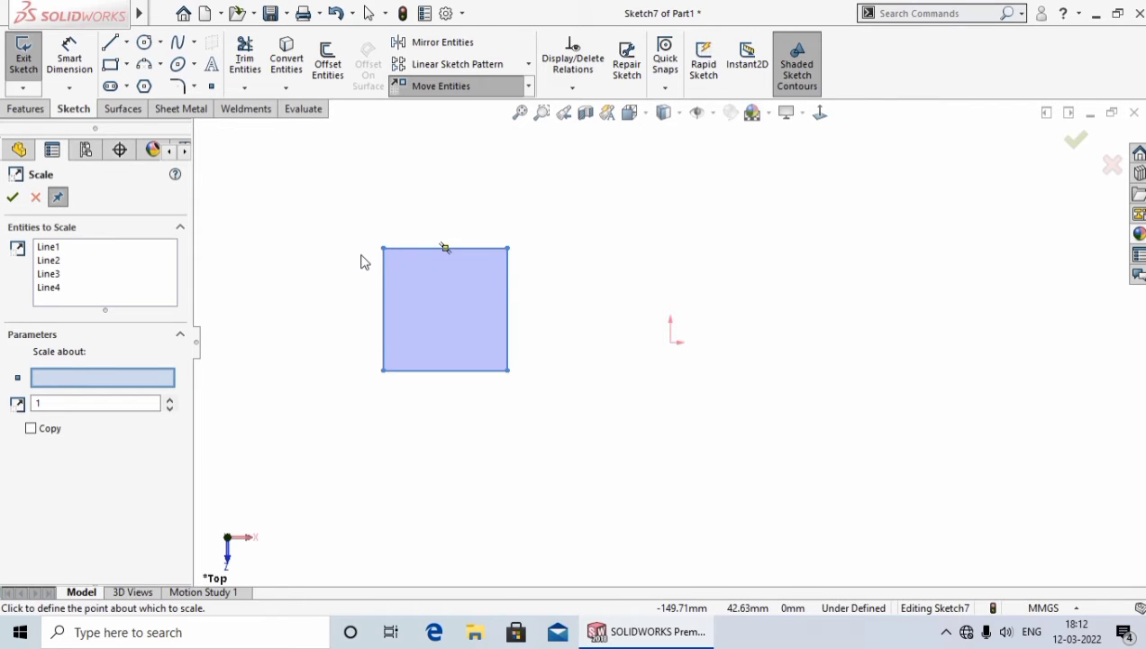
Scale a copy of the square by factor 2 about its bottom-edge midpoint.
{"action": "left_click", "coordinate": [444, 370]}
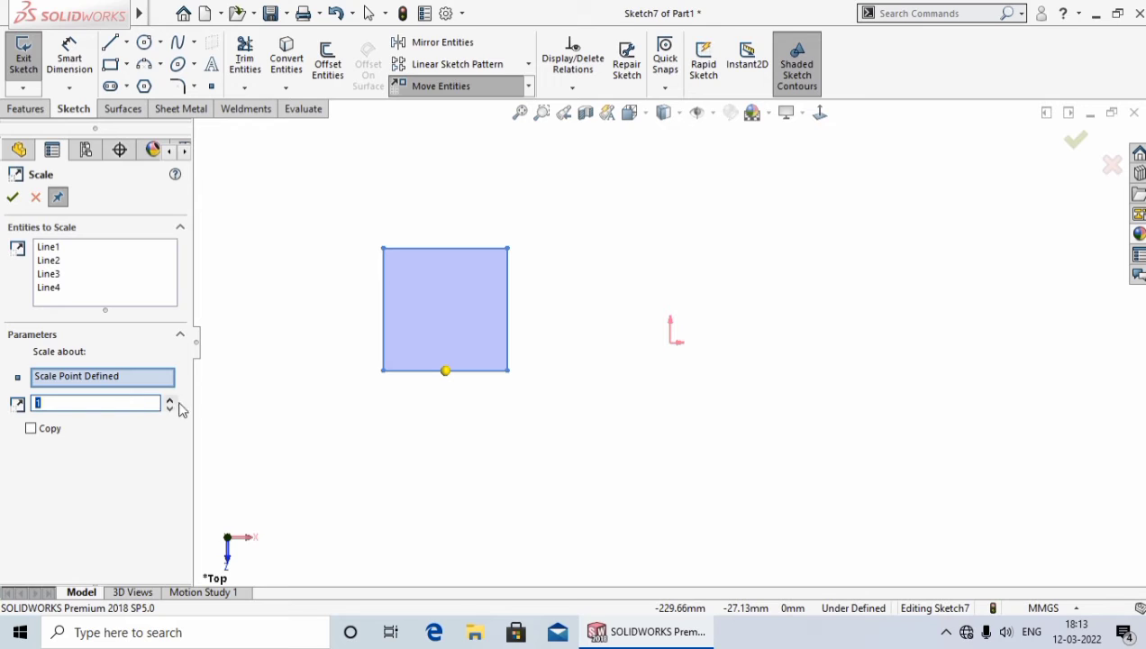
{"action": "type", "text": "2"}
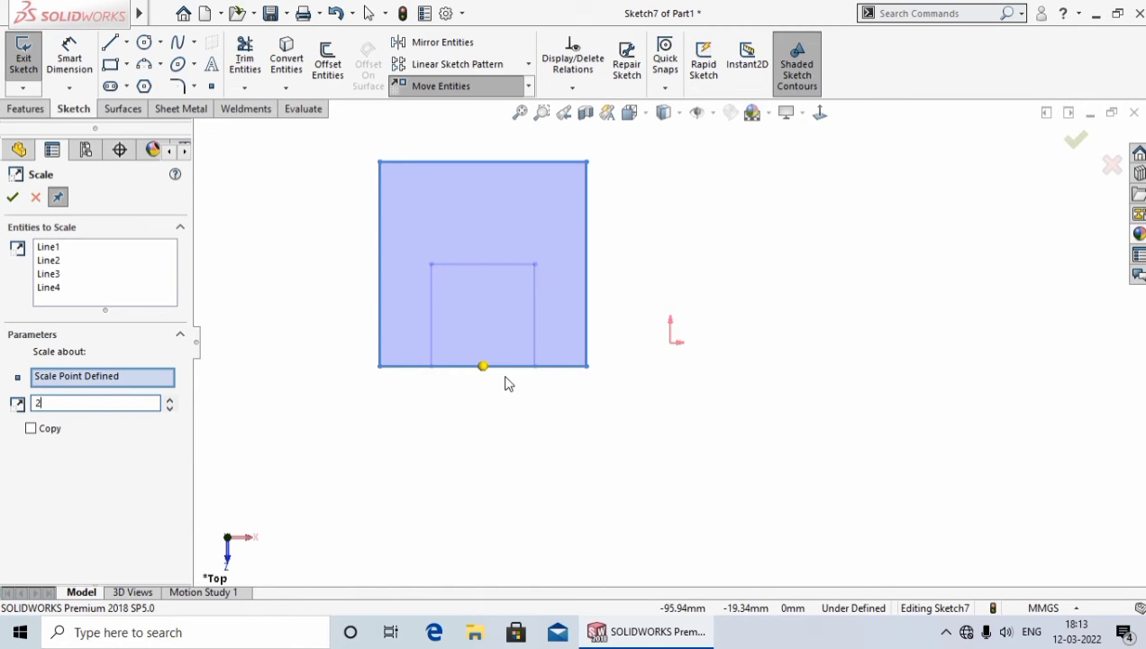
{"action": "left_click", "coordinate": [31, 430]}
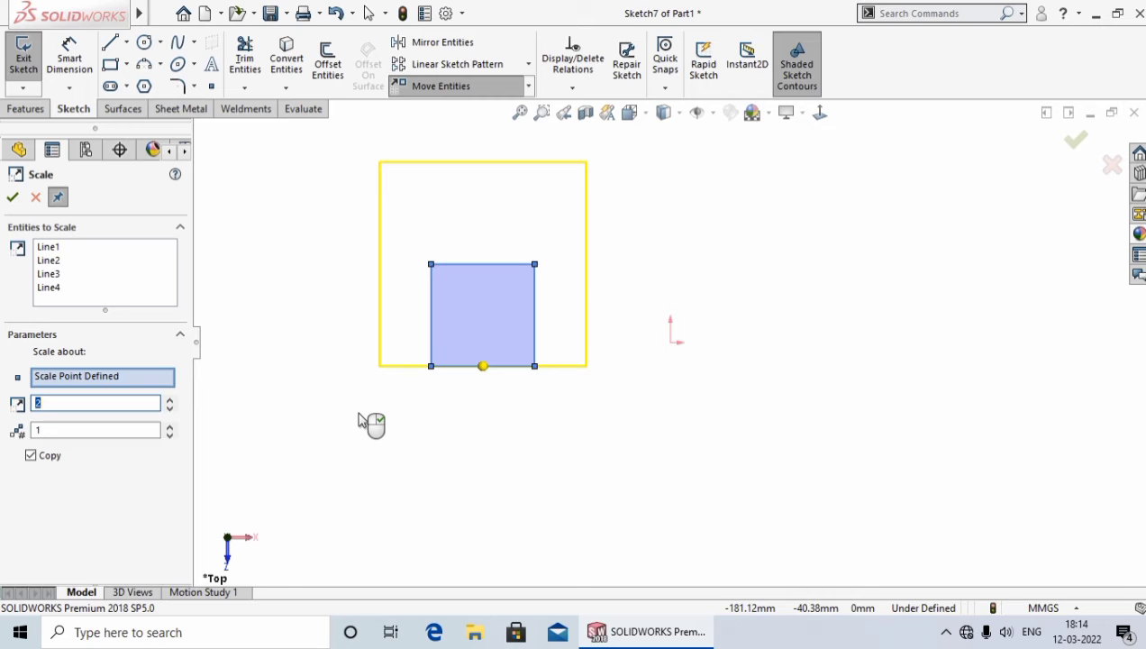
{"action": "left_click", "coordinate": [12, 197]}
{"action": "left_click", "coordinate": [12, 197]}
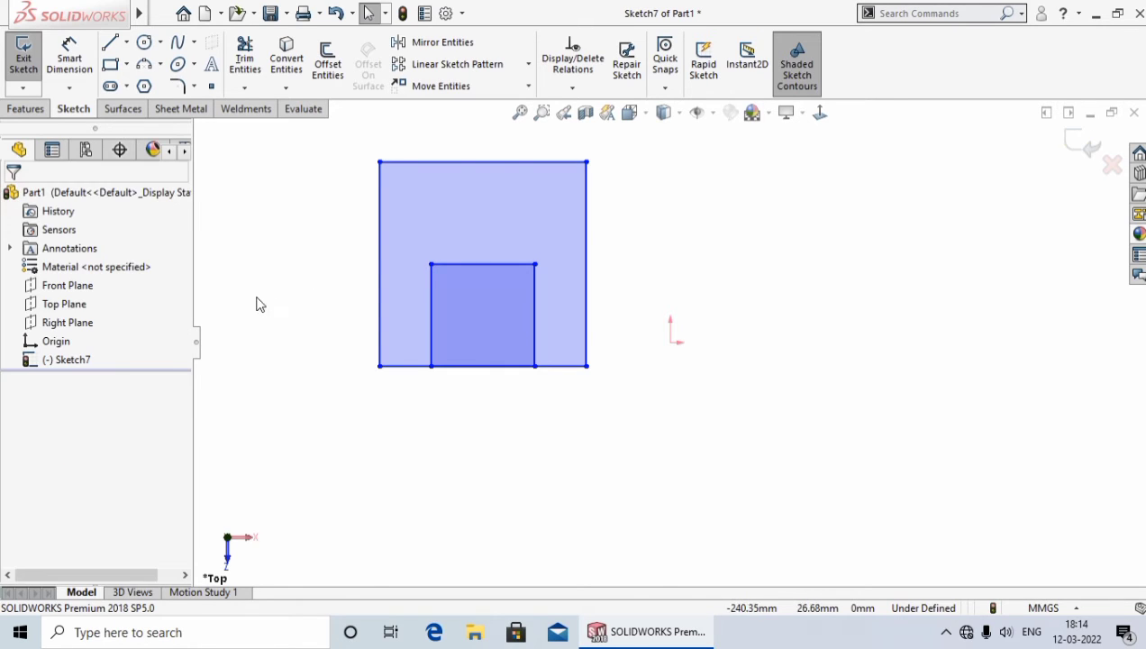
Fit and zoom the view, then undo the doubled copy of the square.
{"action": "key", "text": "f"}
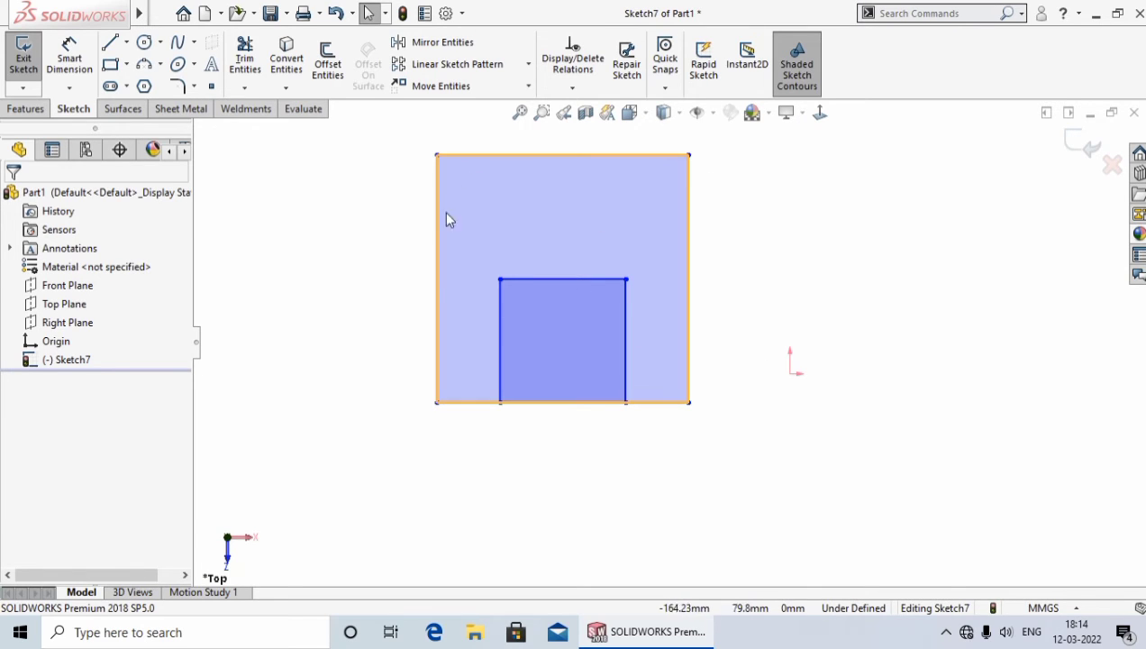
{"action": "scroll", "coordinate": [777, 320], "scroll_direction": "up", "scroll_amount": 1}
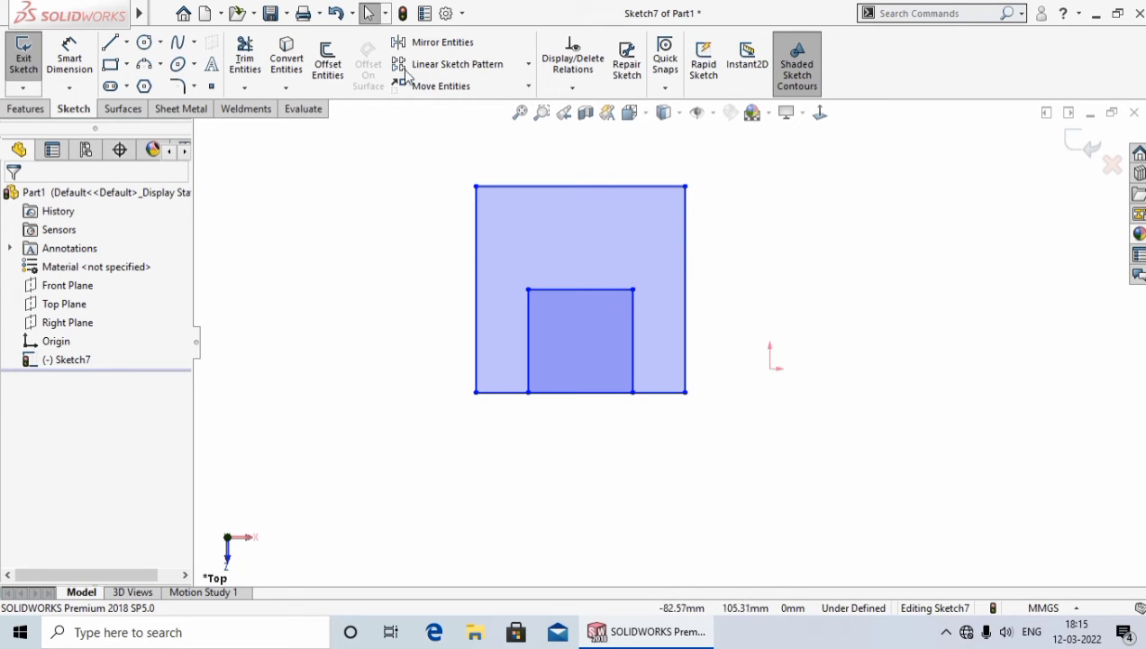
{"action": "left_click", "coordinate": [335, 14]}
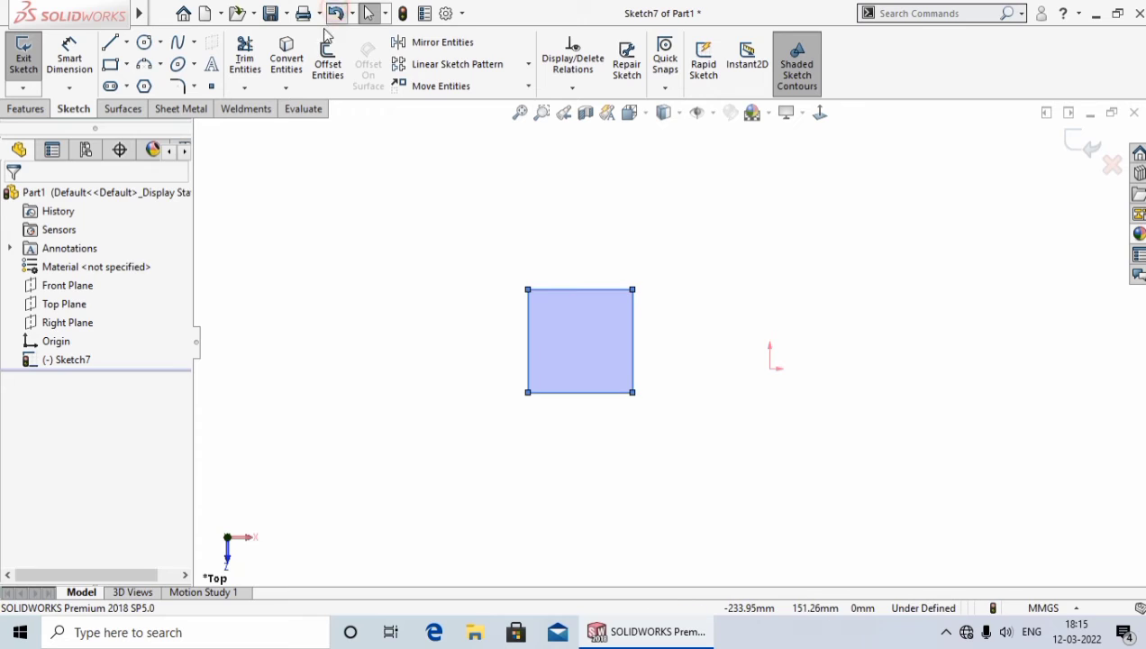
{"action": "left_click", "coordinate": [530, 86]}
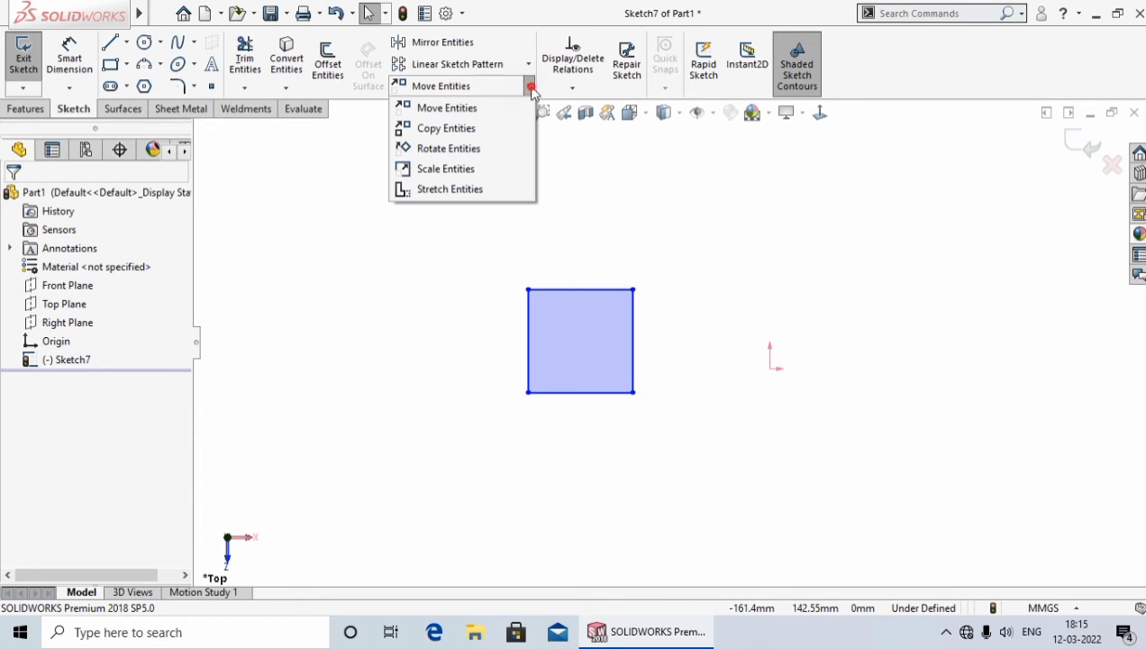
Create three nested copies of the square, scaled by 1.5 about its bottom-left corner.
{"action": "left_click", "coordinate": [468, 170]}
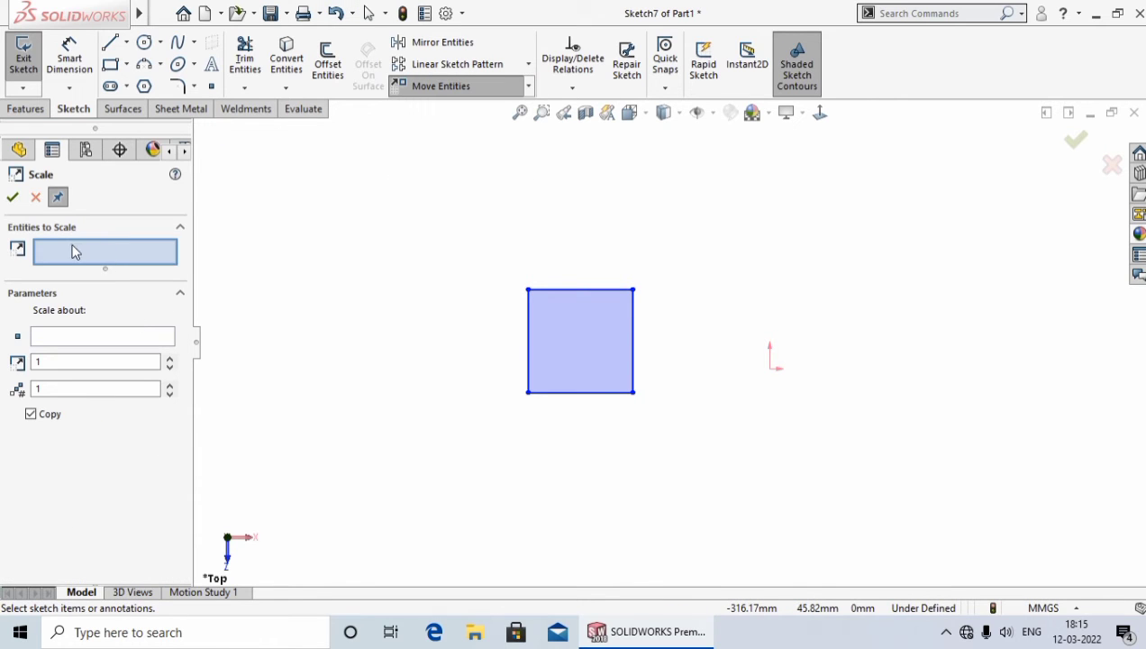
{"action": "left_click_drag", "start_coordinate": [682, 443], "coordinate": [470, 265]}
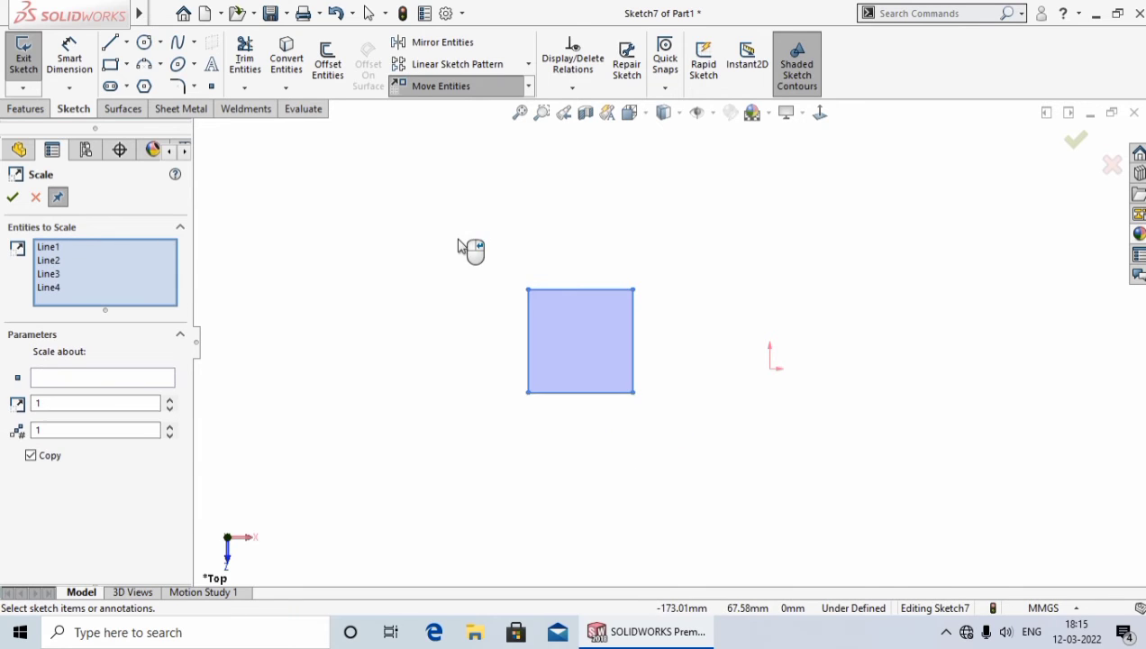
{"action": "left_click", "coordinate": [60, 382]}
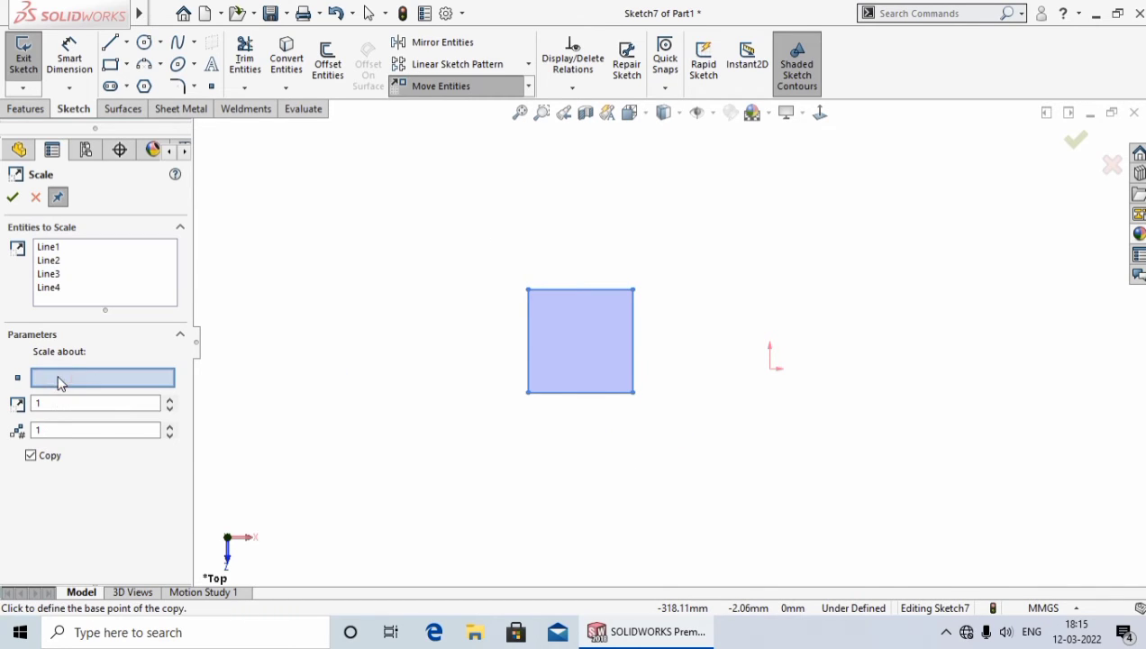
{"action": "left_click", "coordinate": [529, 393]}
{"action": "type", "text": ".5"}
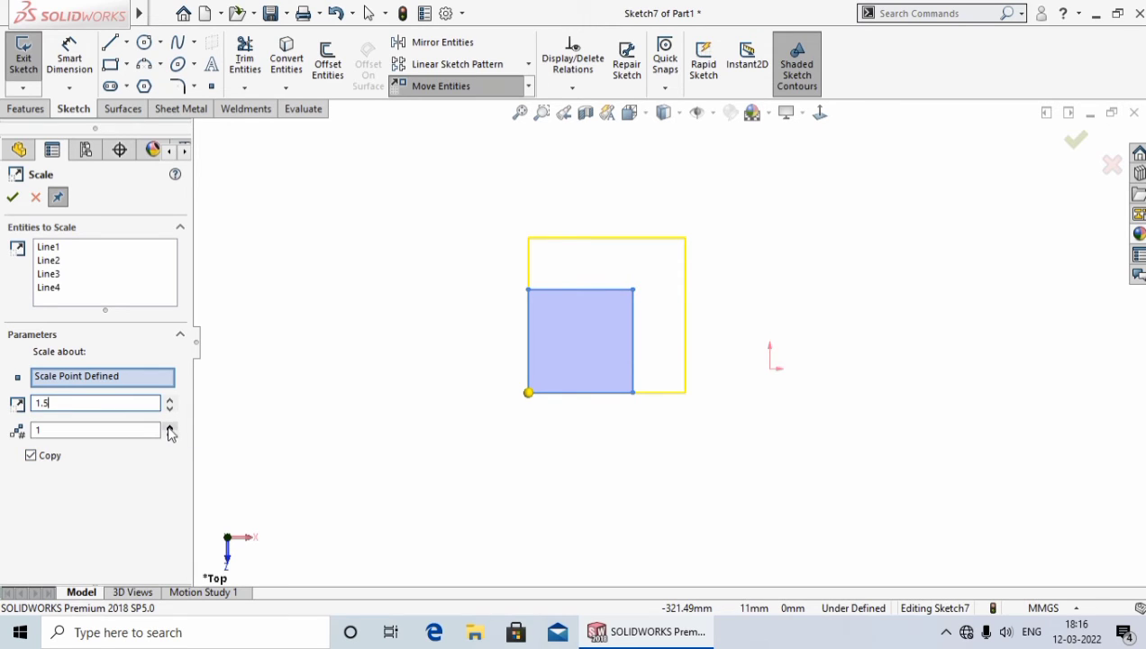
{"action": "left_click", "coordinate": [168, 428]}
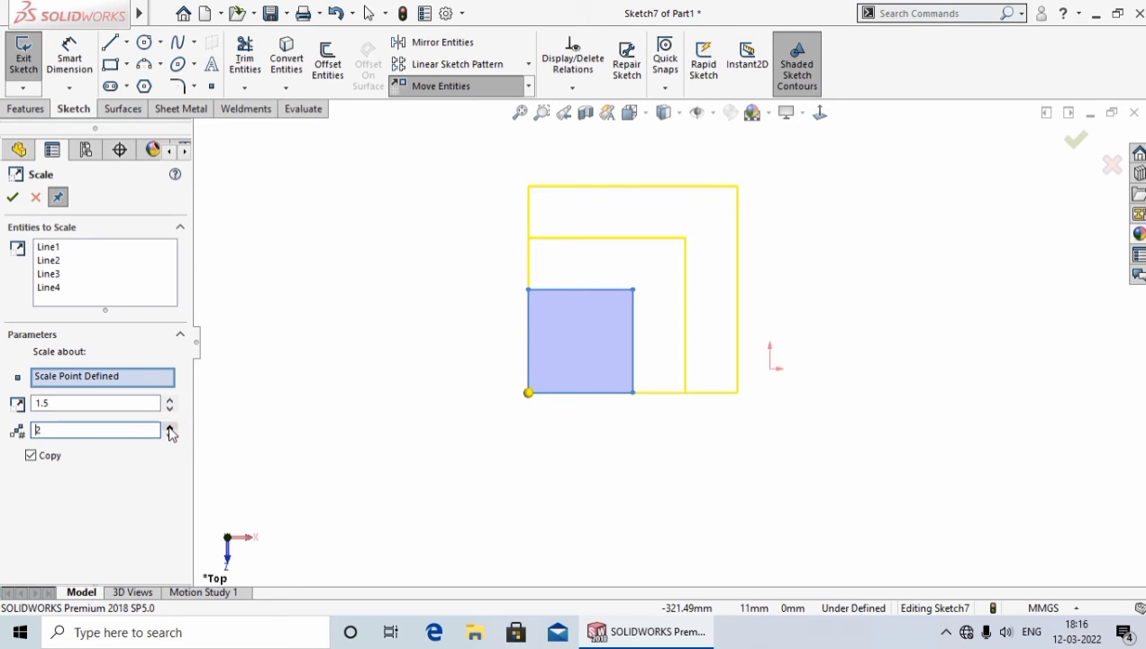
{"action": "left_click", "coordinate": [169, 428]}
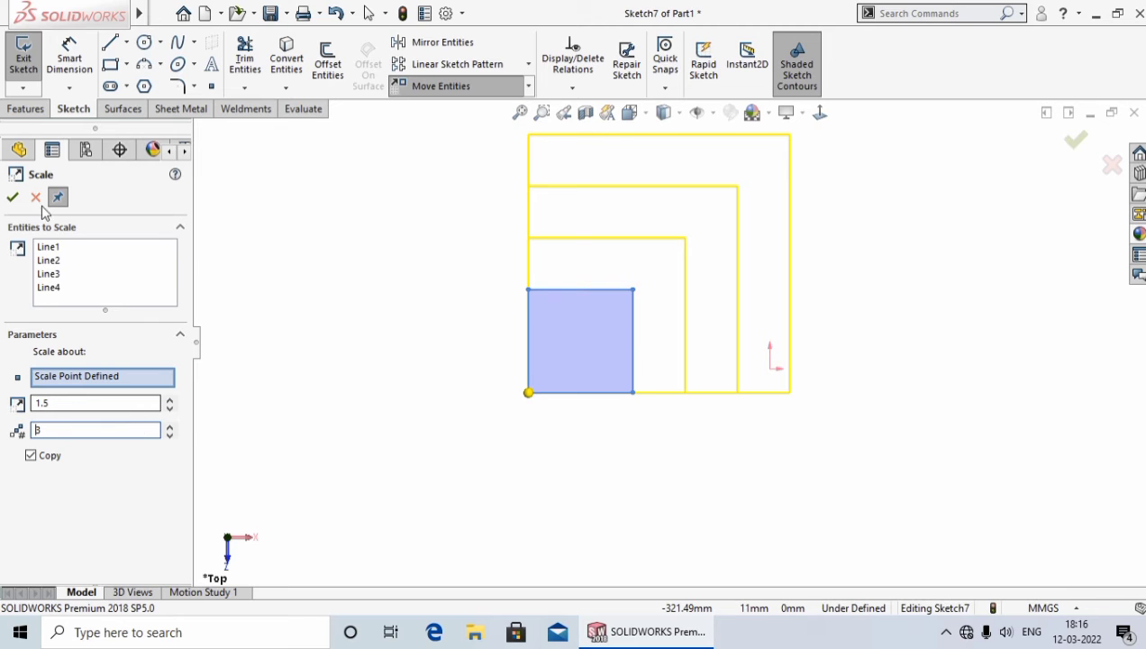
{"action": "left_click", "coordinate": [12, 197]}
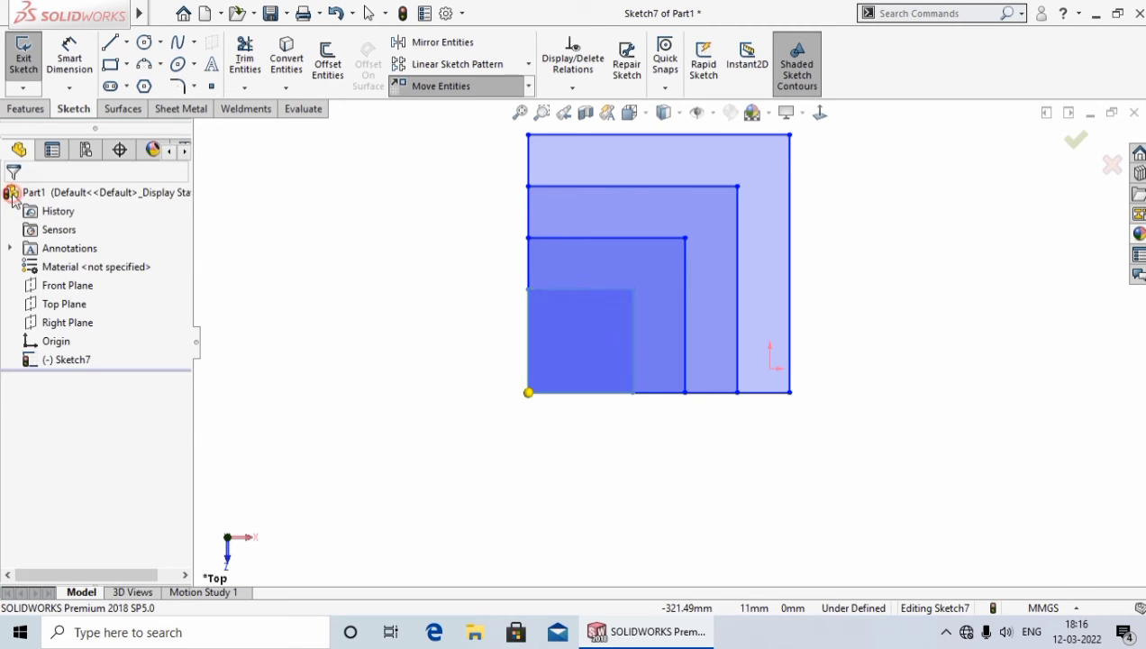
Undo the three 1.5-scaled copies and clear the square's selection.
{"action": "scroll", "coordinate": [671, 307], "scroll_direction": "up", "scroll_amount": 3}
{"action": "scroll", "coordinate": [780, 314], "scroll_direction": "down", "scroll_amount": 3}
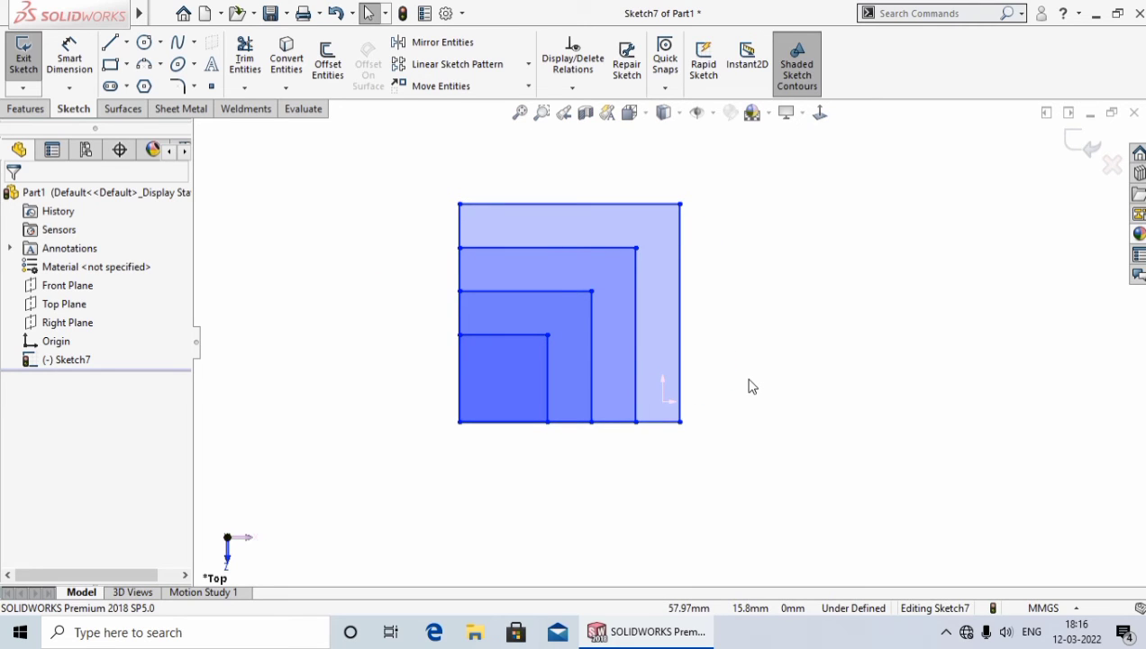
{"action": "left_click", "coordinate": [334, 13]}
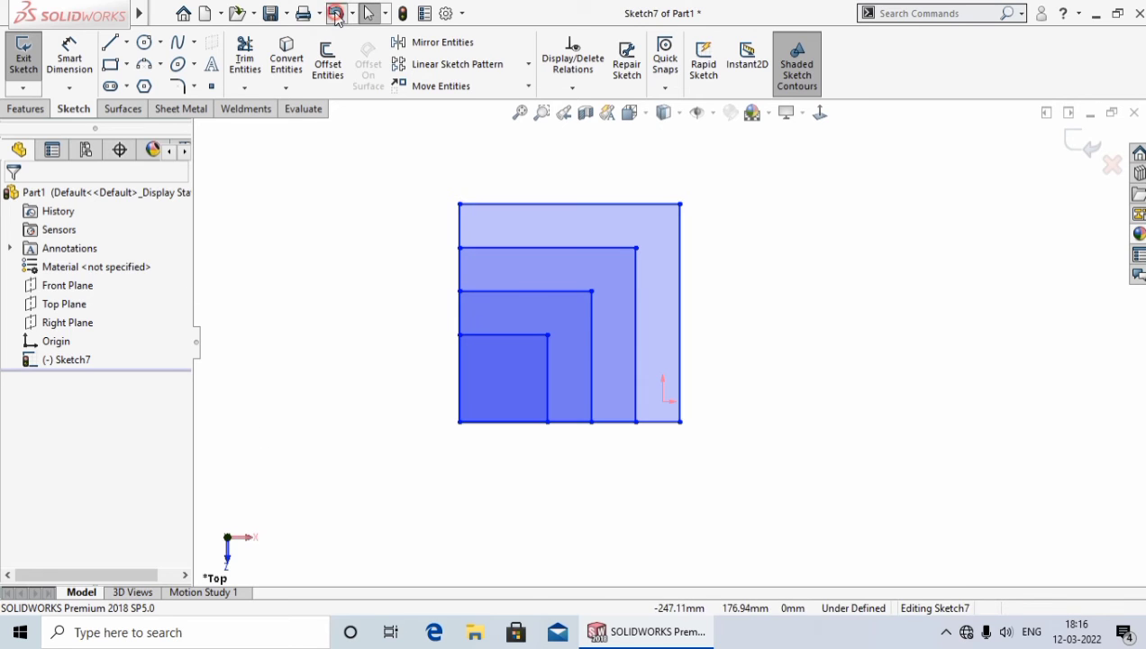
{"action": "left_click", "coordinate": [342, 308]}
{"action": "left_click", "coordinate": [528, 86]}
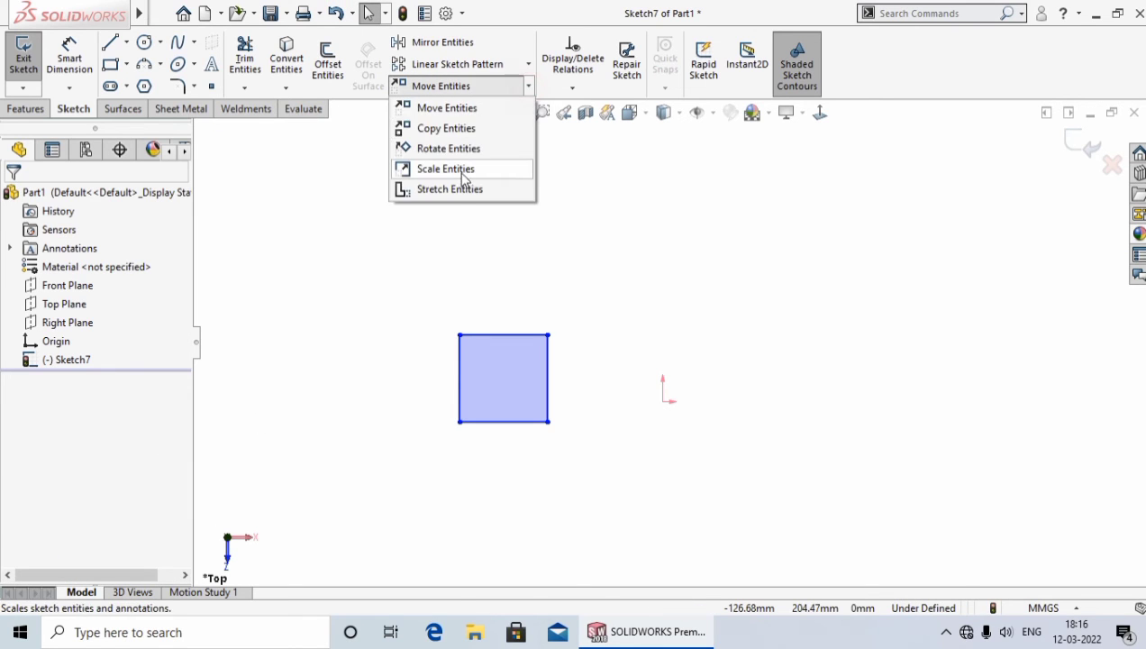
Set up Stretch Entities on all four square lines using the From/To method.
{"action": "left_click", "coordinate": [459, 191]}
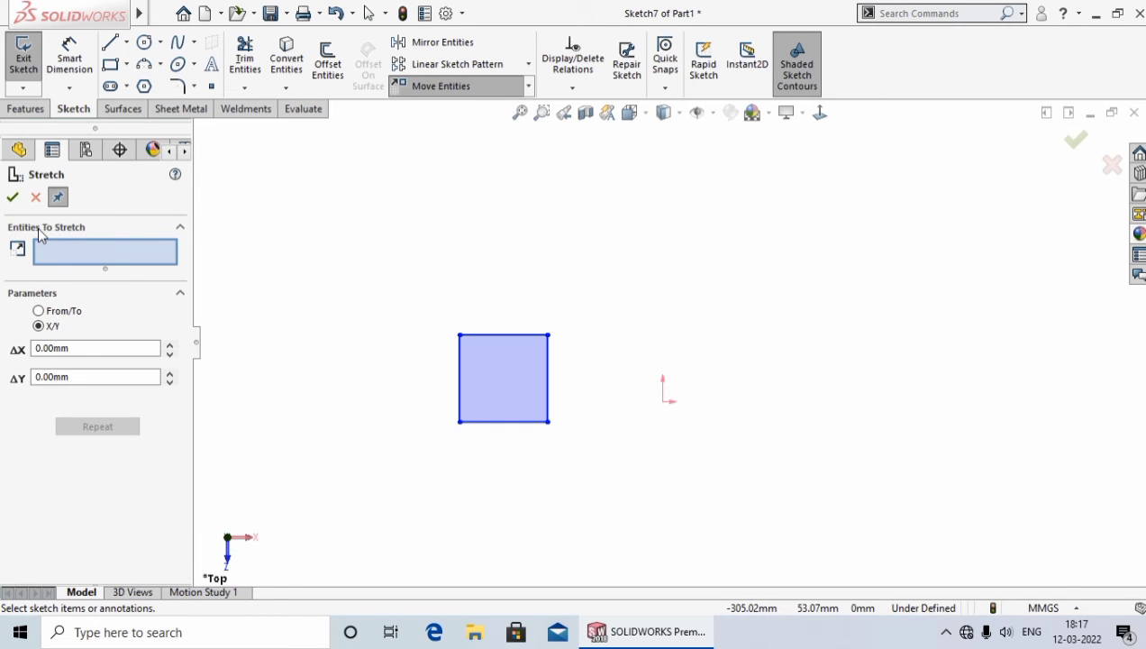
{"action": "left_click", "coordinate": [87, 251]}
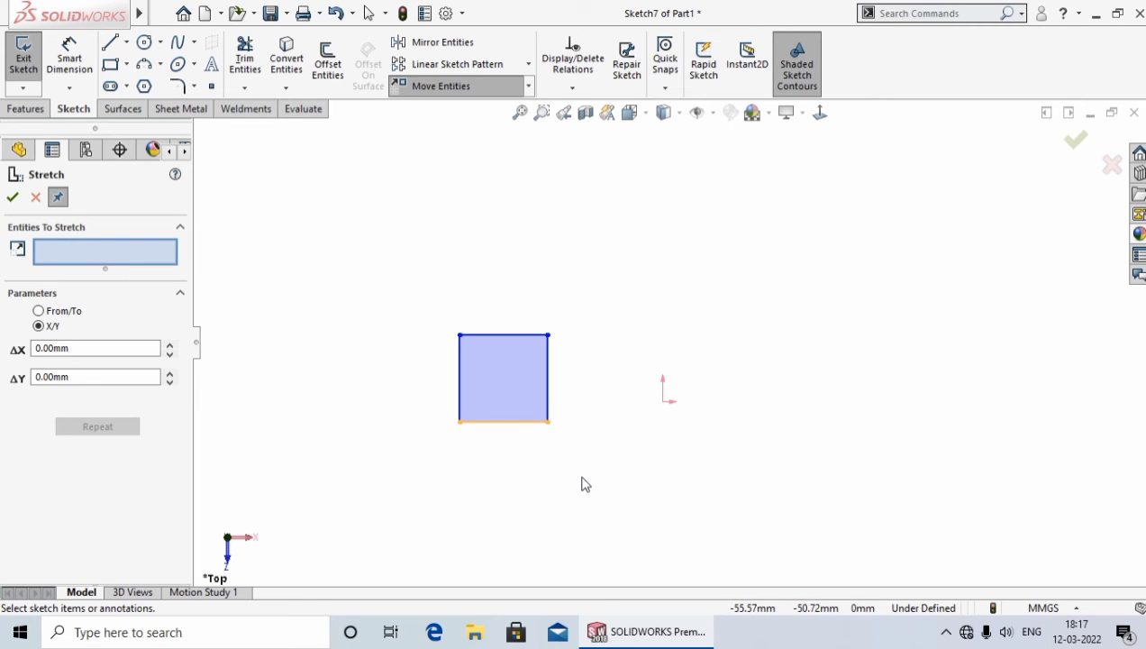
{"action": "left_click_drag", "start_coordinate": [614, 479], "coordinate": [402, 266]}
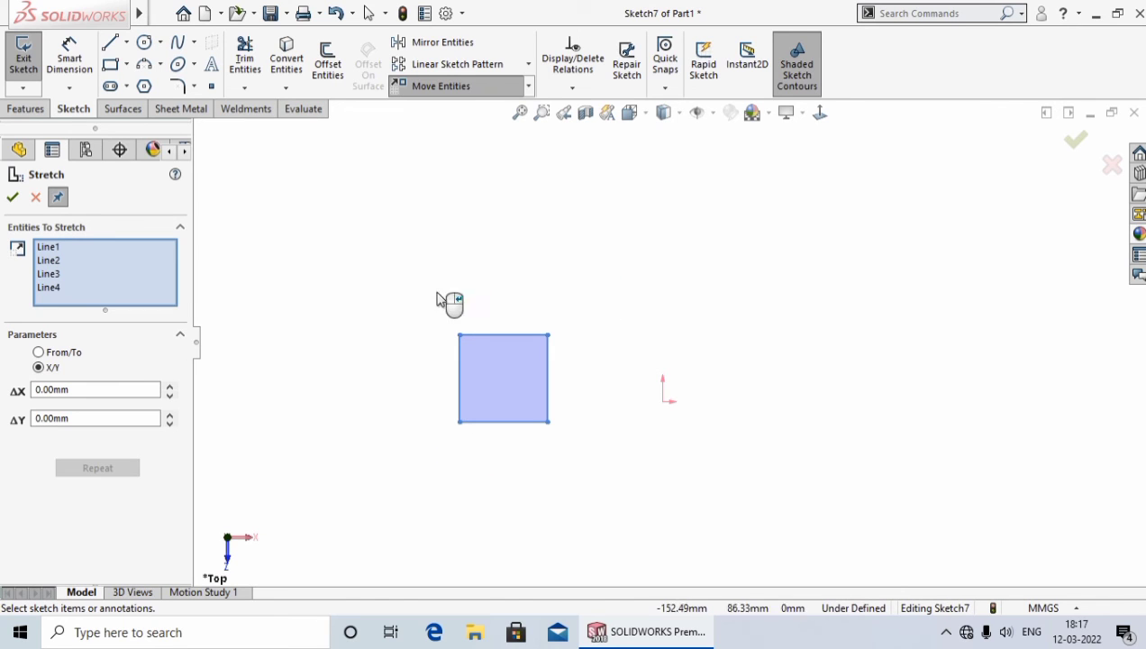
{"action": "left_click", "coordinate": [39, 352]}
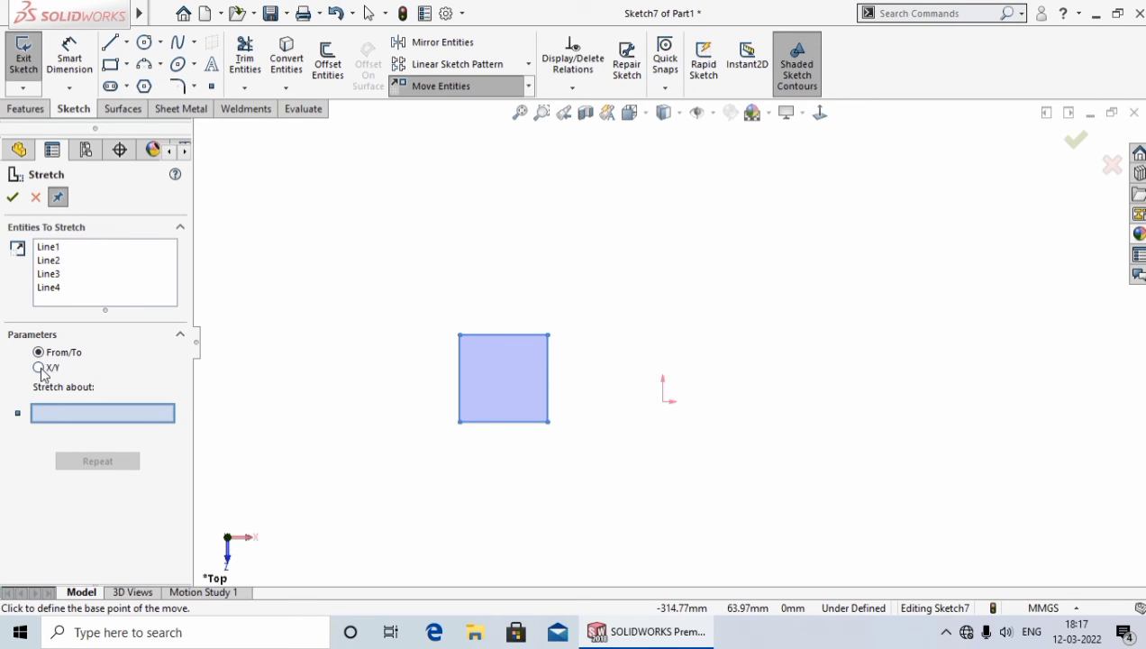
{"action": "left_click", "coordinate": [39, 368]}
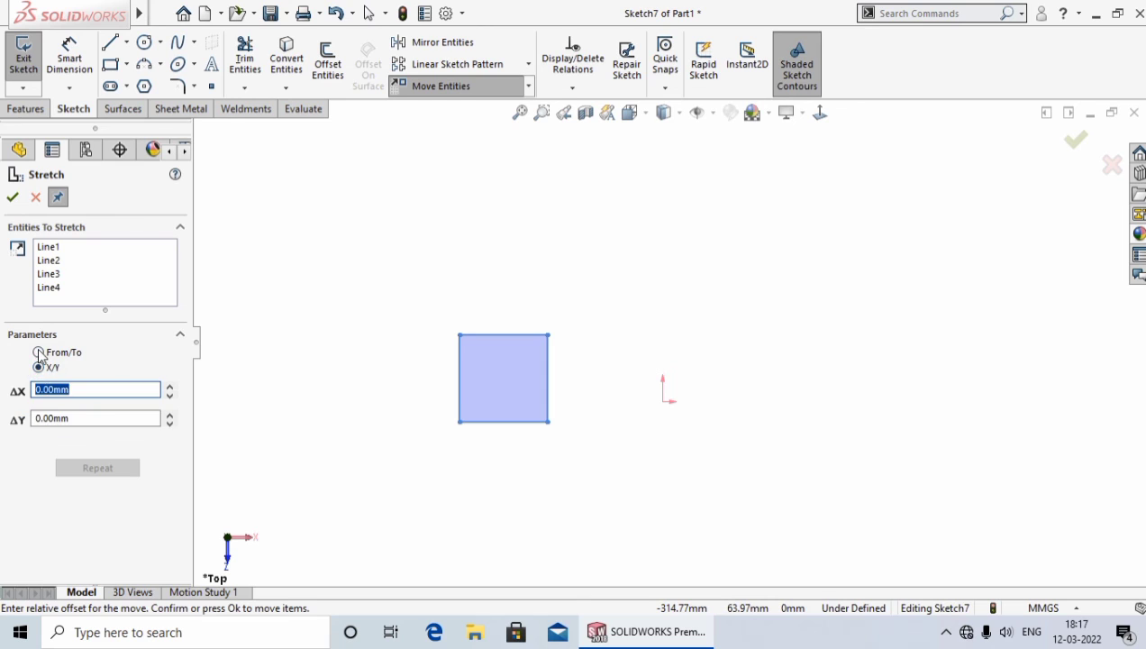
{"action": "left_click", "coordinate": [39, 353]}
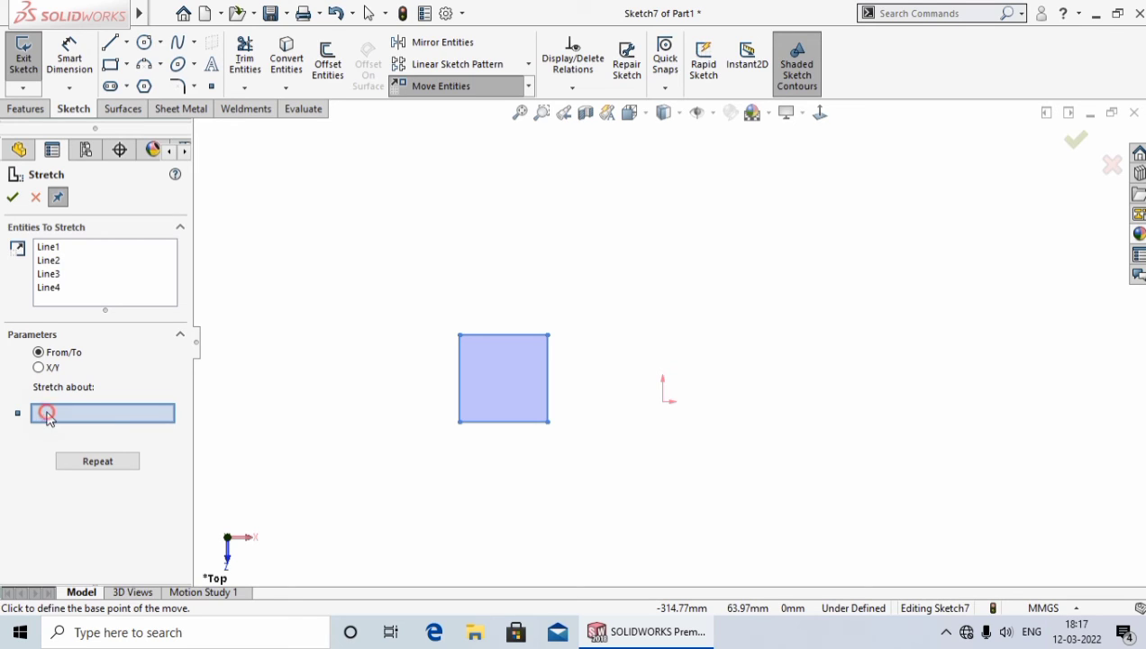
Stretch the square from its bottom-left corner to a point higher up and slightly right.
{"action": "left_click", "coordinate": [459, 422]}
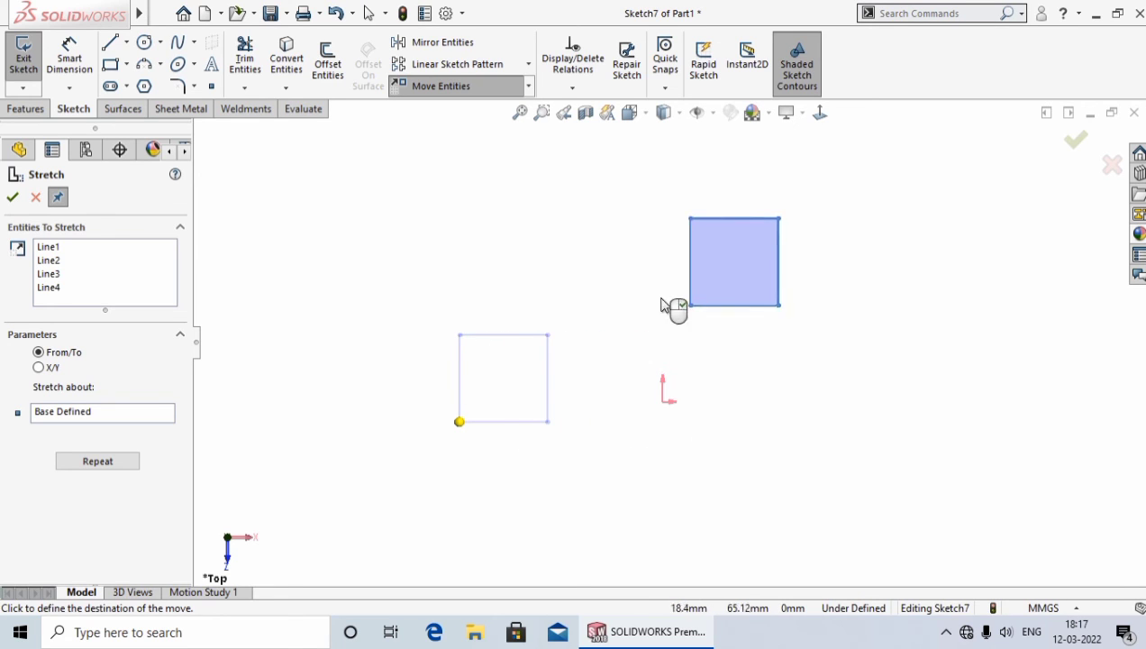
{"action": "left_click", "coordinate": [500, 306]}
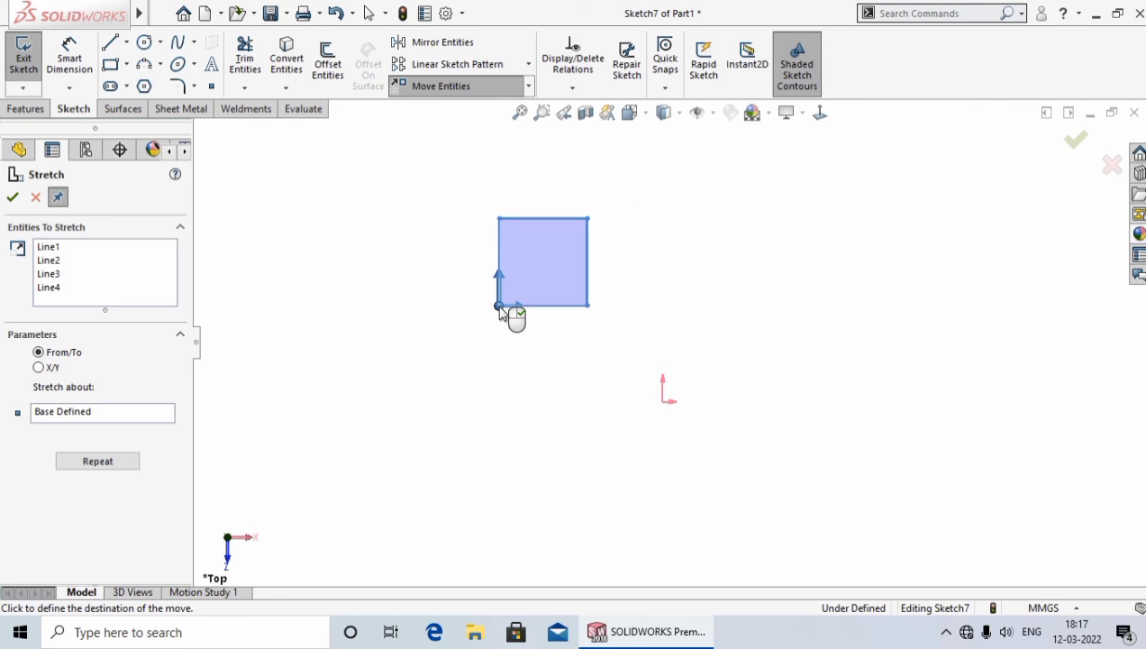
{"action": "right_click", "coordinate": [502, 311]}
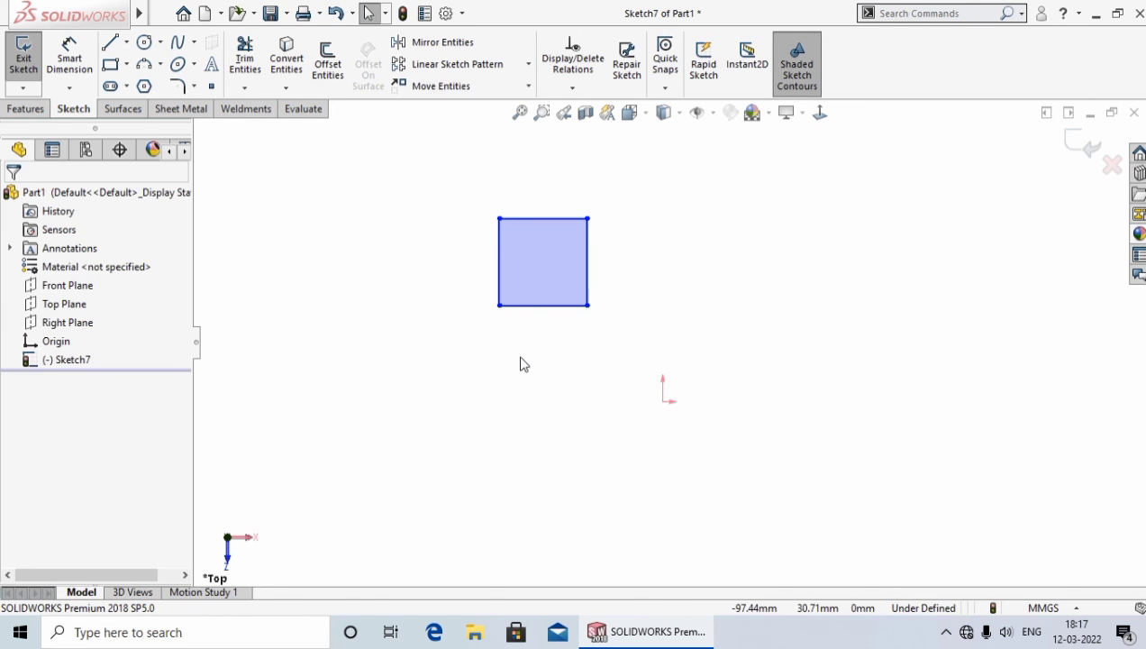
Start Stretch Entities on all four lines of the square, using X/Y distances.
{"action": "left_click", "coordinate": [528, 85]}
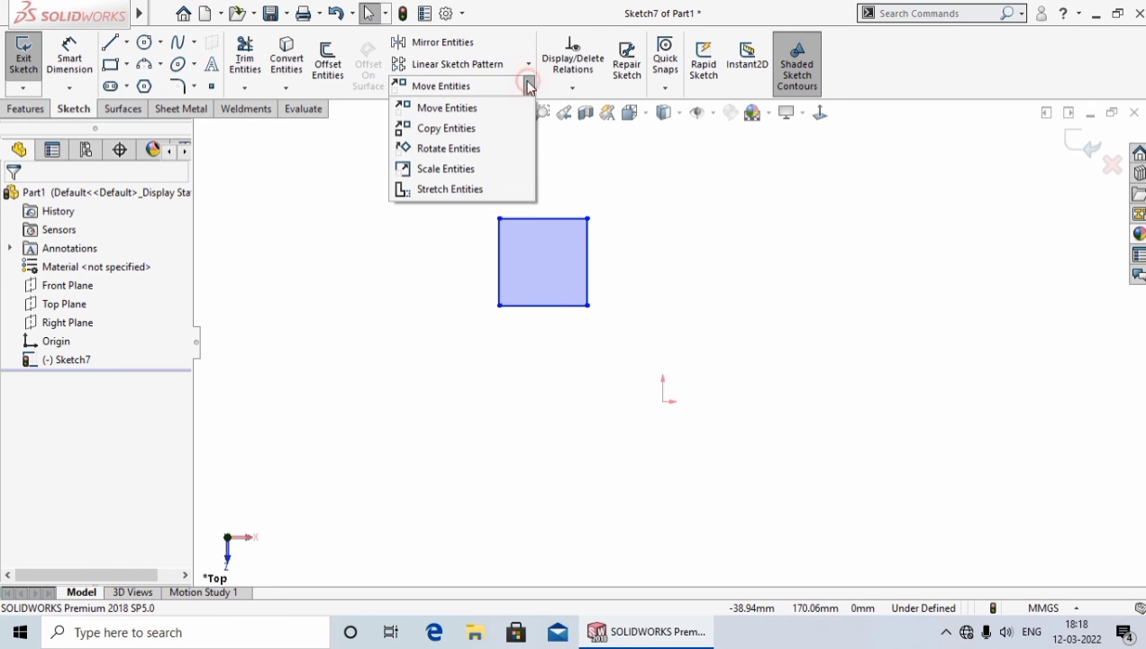
{"action": "left_click", "coordinate": [451, 191]}
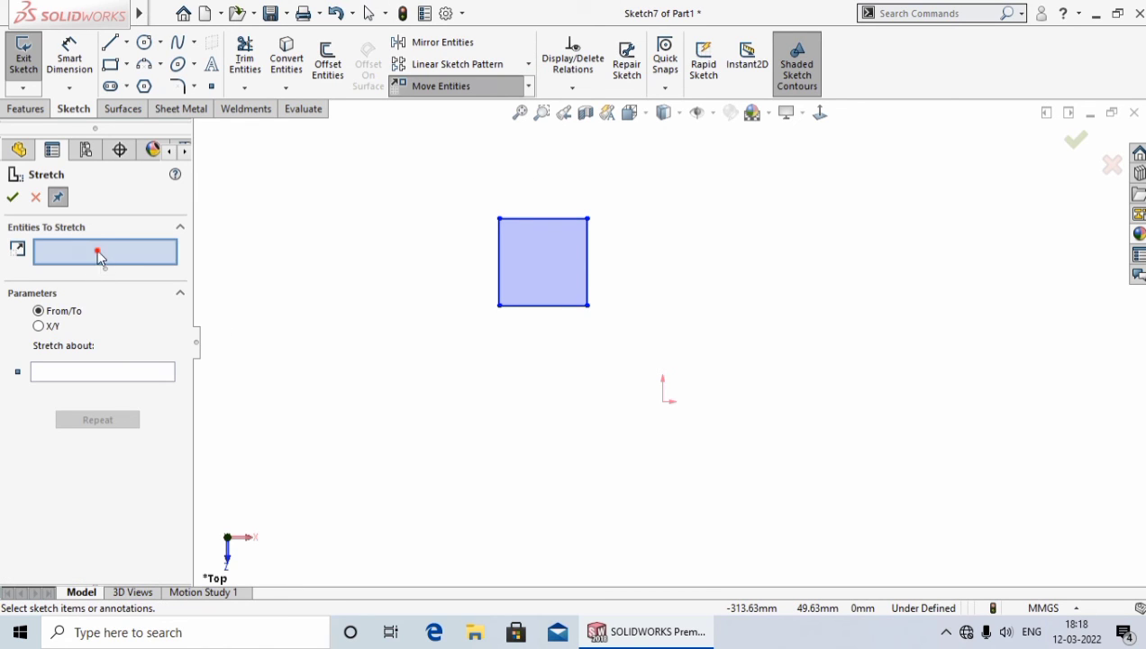
{"action": "left_click_drag", "start_coordinate": [666, 353], "coordinate": [431, 177]}
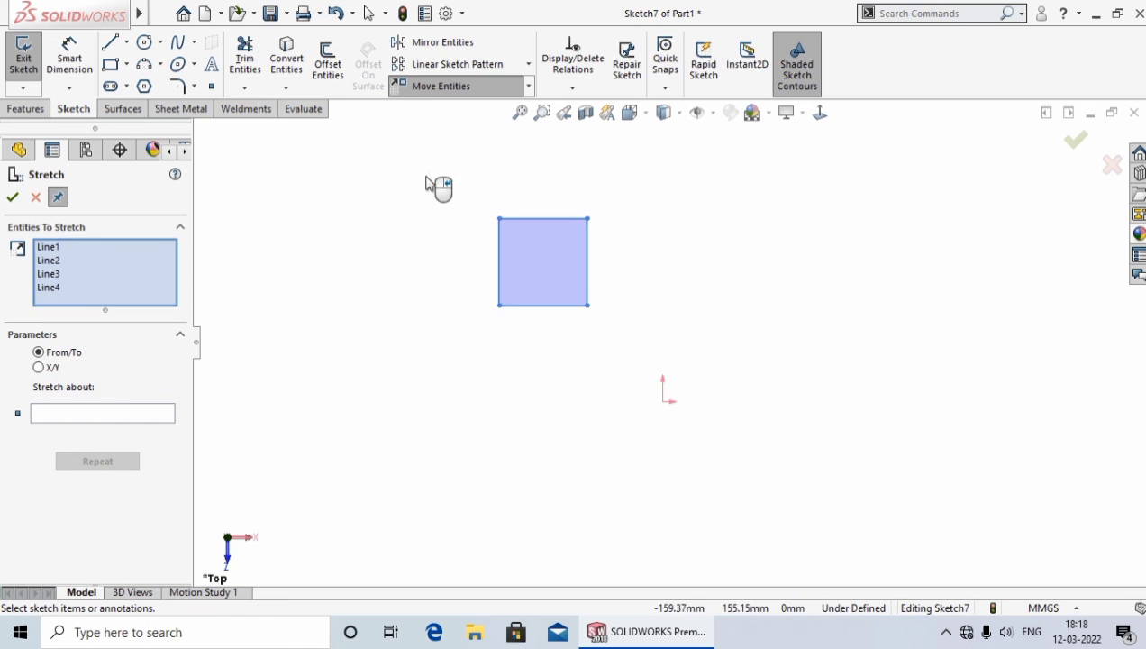
{"action": "left_click", "coordinate": [40, 367]}
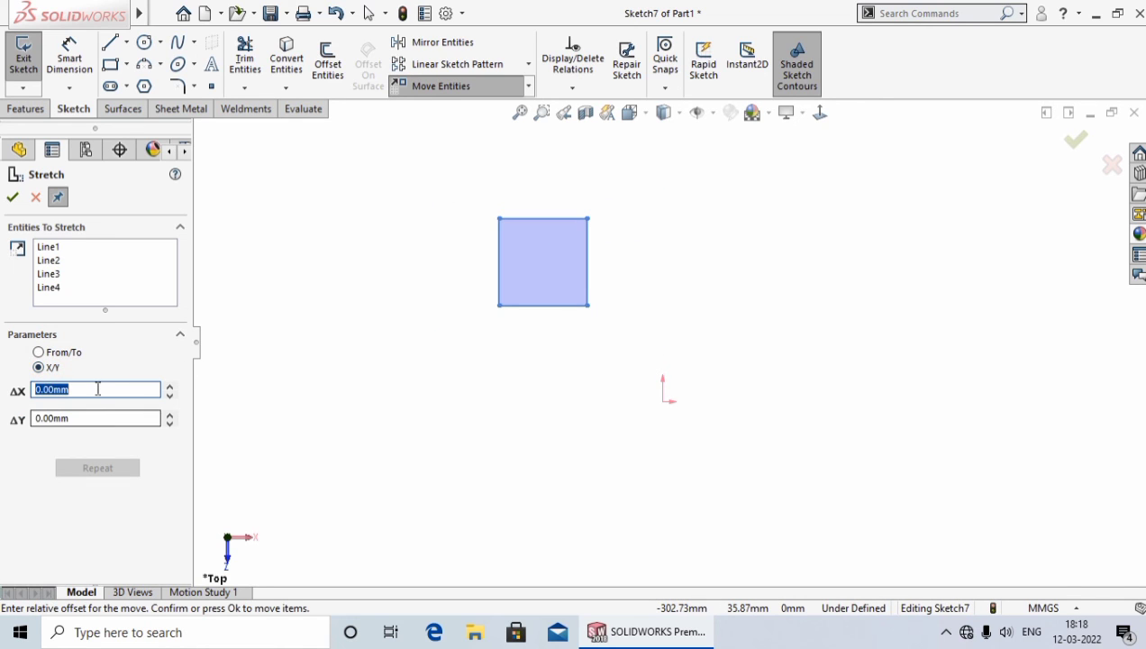
Stretch the square by ΔX 60 mm and ΔY 70 mm and apply it.
{"action": "left_click_drag", "start_coordinate": [95, 390], "coordinate": [29, 389]}
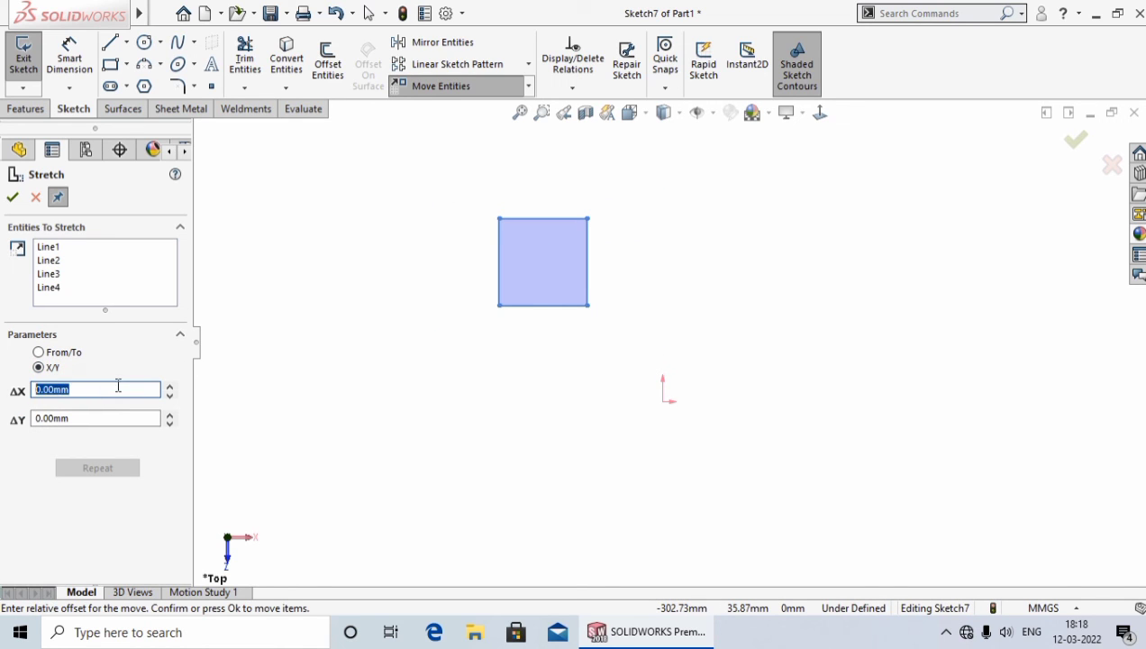
{"action": "type", "text": "60"}
{"action": "key", "text": "Return"}
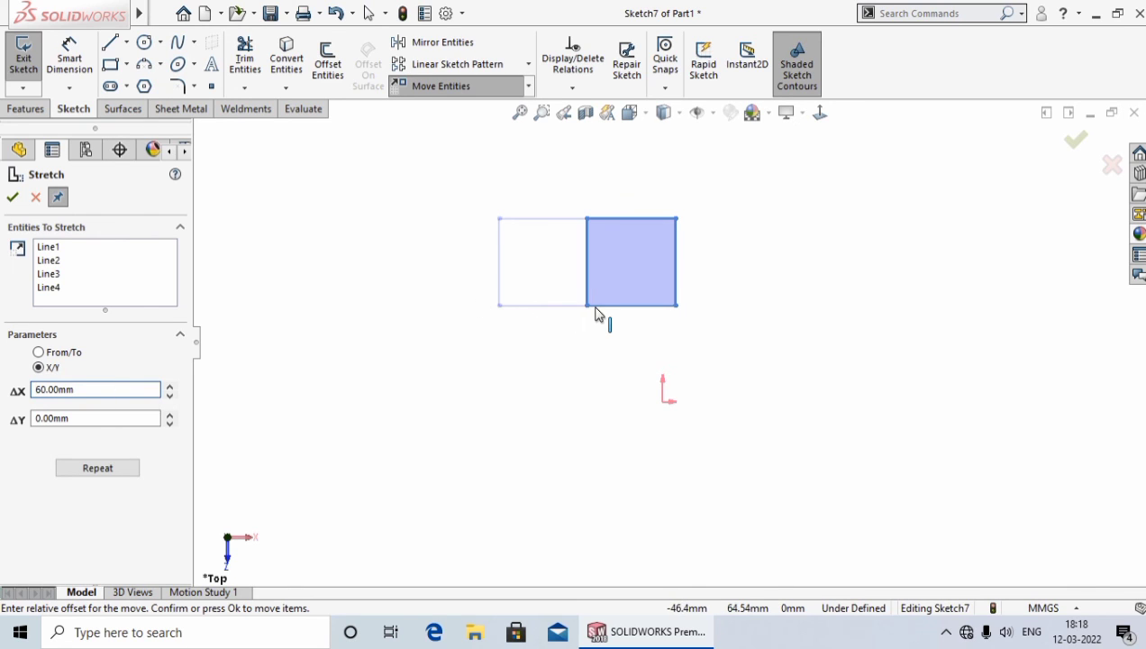
{"action": "left_click_drag", "start_coordinate": [104, 417], "coordinate": [39, 417]}
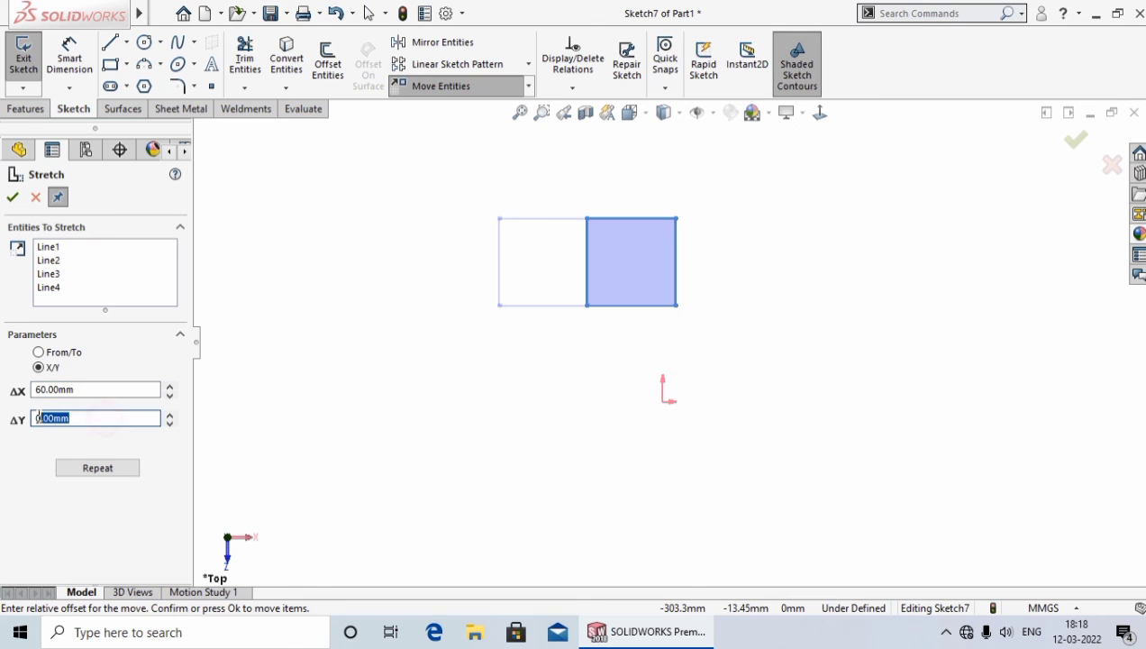
{"action": "type", "text": "70"}
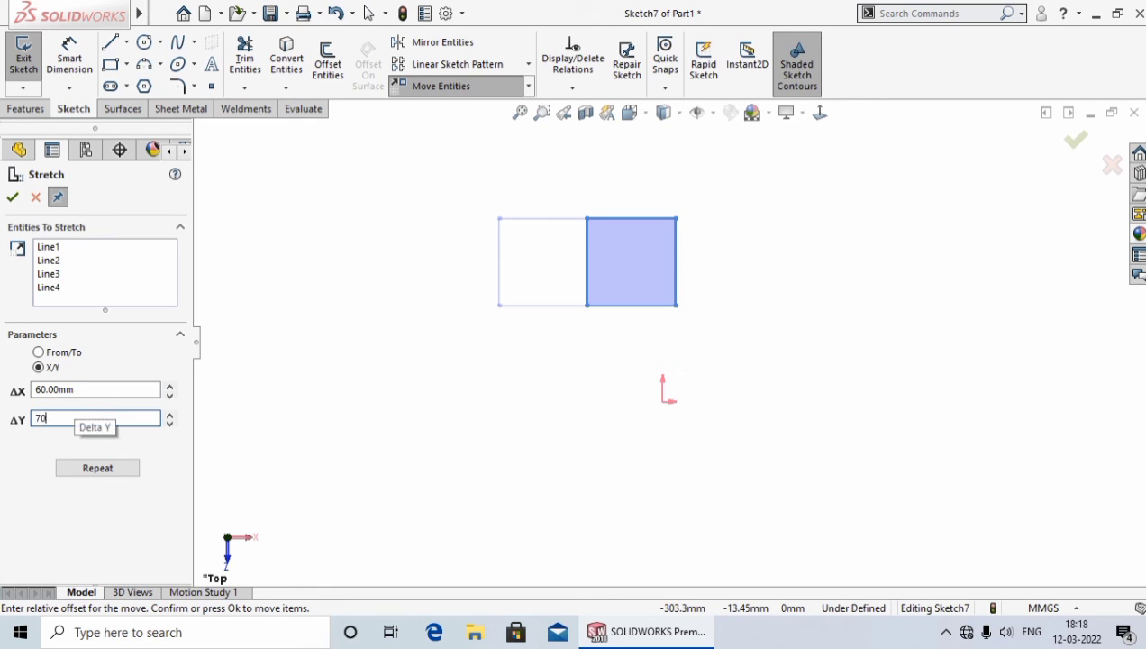
{"action": "key", "text": "Return"}
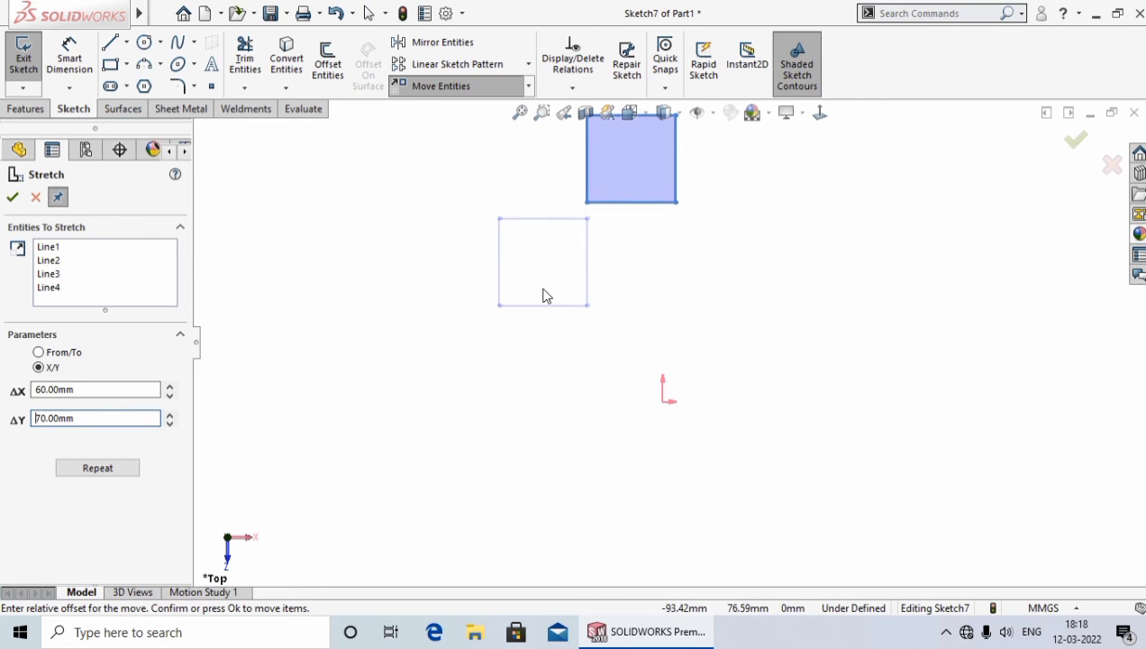
{"action": "scroll", "coordinate": [674, 356], "scroll_direction": "up", "scroll_amount": 1}
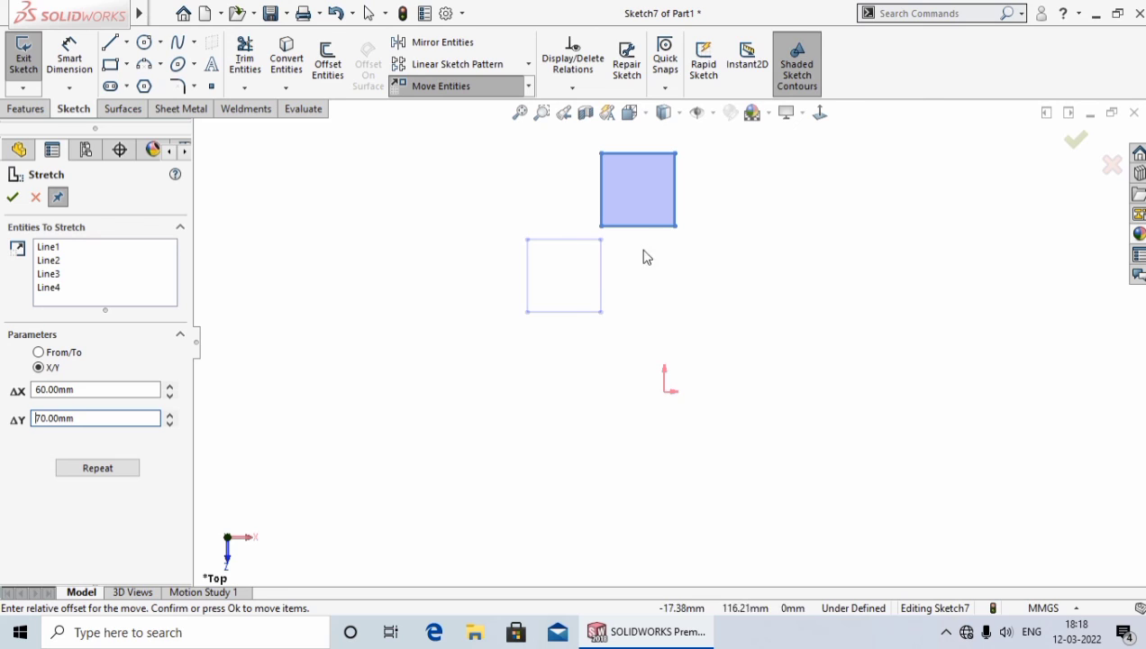
{"action": "left_click", "coordinate": [14, 197]}
{"action": "left_click", "coordinate": [14, 197]}
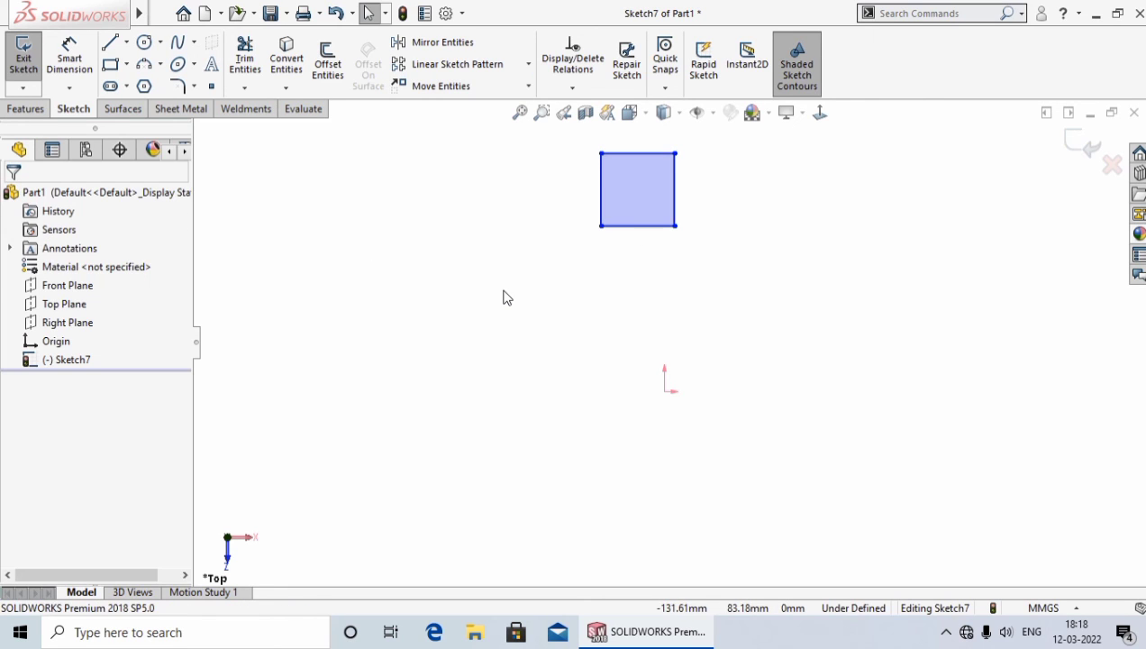